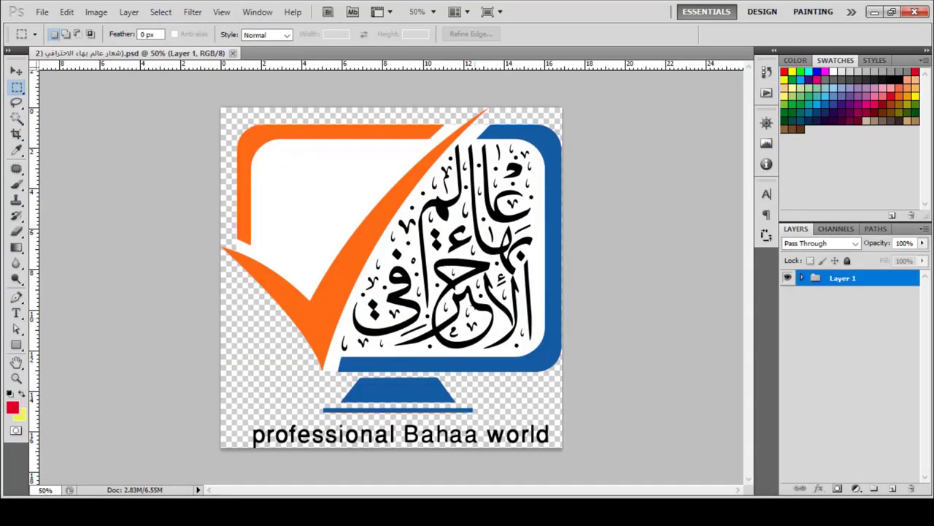
Examine the edges of the logo's black calligraphy at magnifications up to 3200%
scroll(481, 263, up, 6)
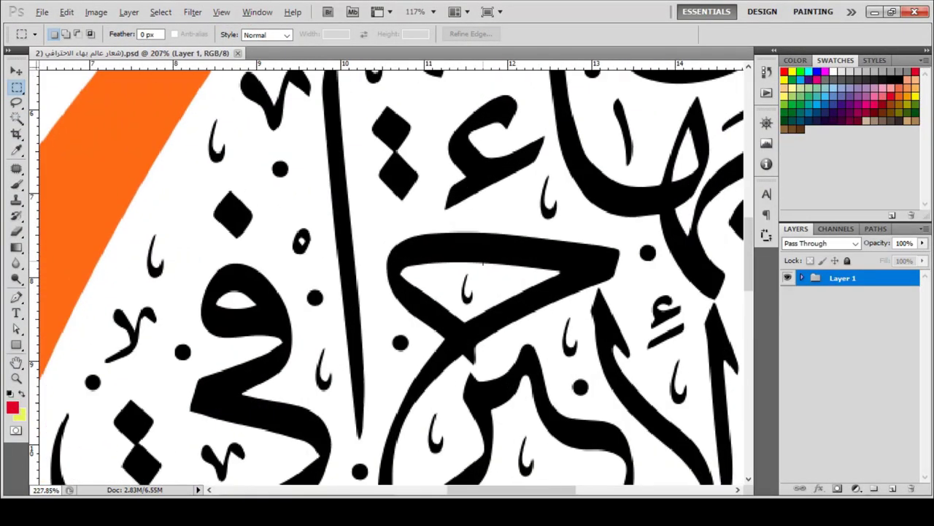
scroll(479, 240, up, 4)
scroll(433, 238, up, 3)
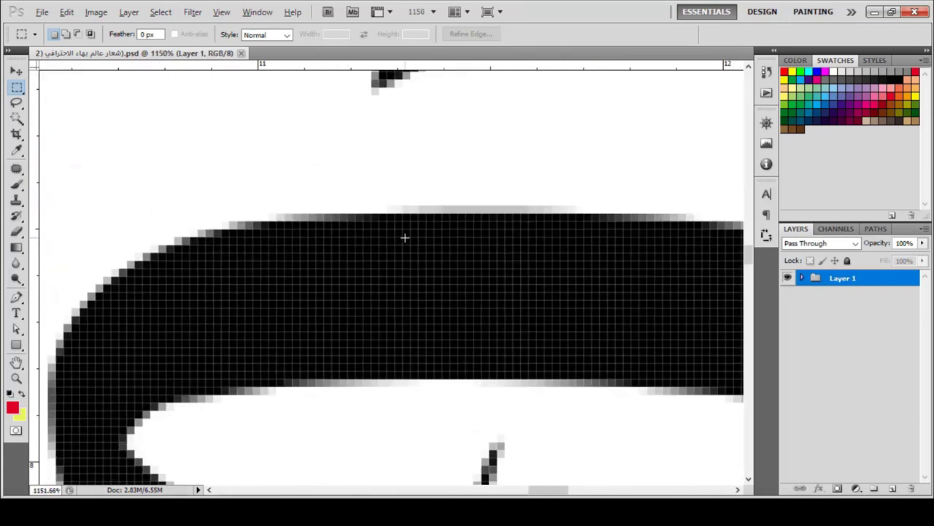
scroll(404, 237, up, 2)
scroll(271, 267, down, 3)
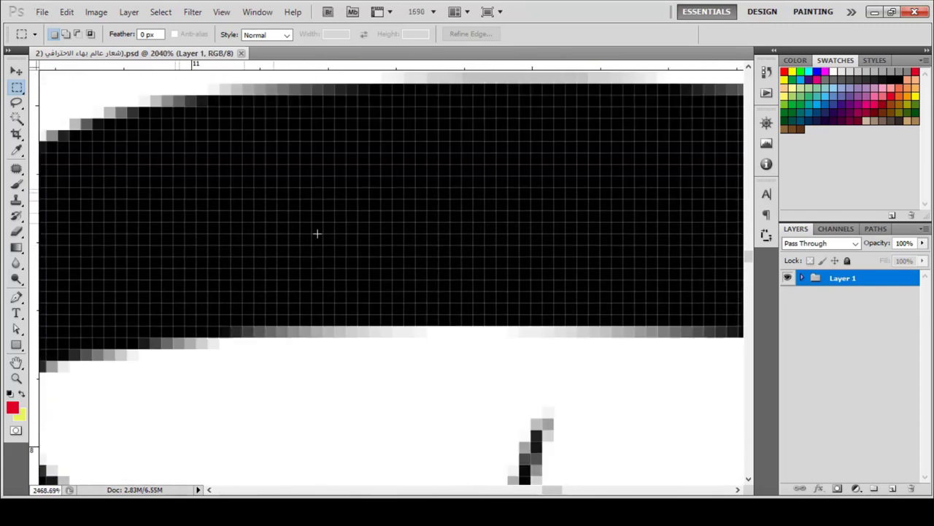
scroll(317, 234, up, 2)
scroll(525, 321, down, 3)
scroll(720, 338, up, 3)
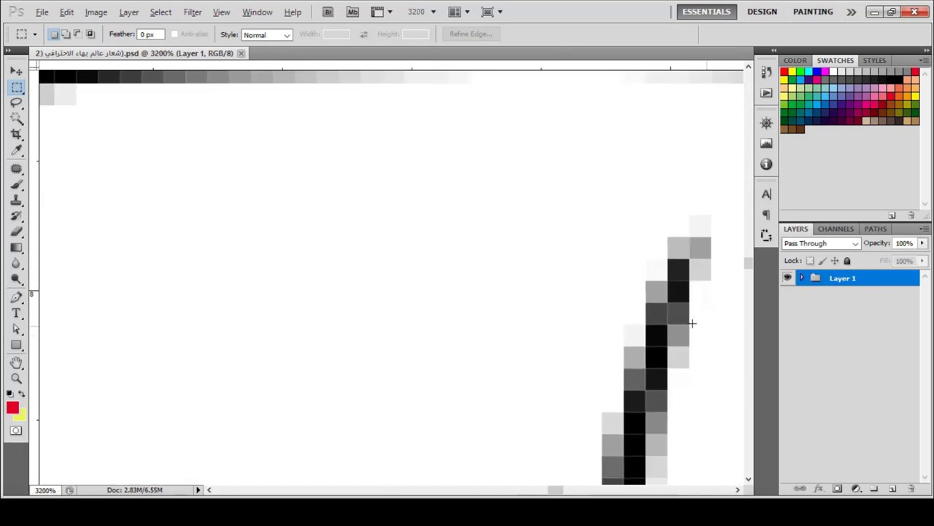
Switch to the logo's .ai file in Illustrator and examine the edges of its calligraphy and blue frame at high magnification
key(alt)
mouse_move(553, 510)
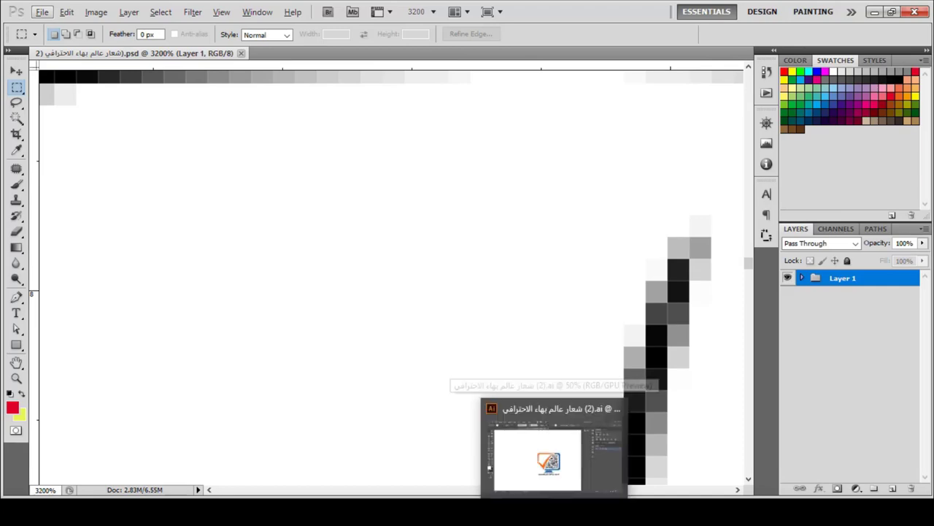
click(538, 460)
scroll(474, 303, up, 5)
scroll(474, 302, up, 15)
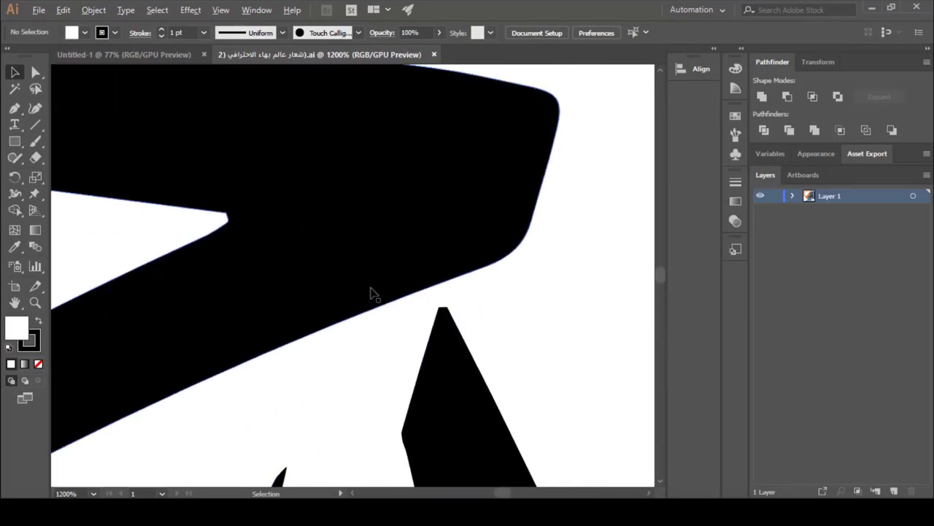
scroll(436, 325, down, 5)
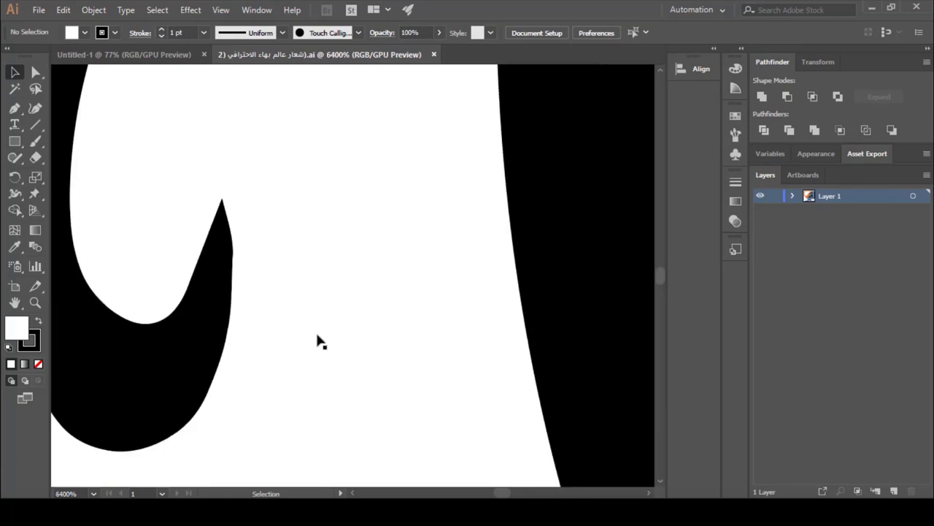
scroll(317, 340, down, 6)
scroll(335, 330, down, 10)
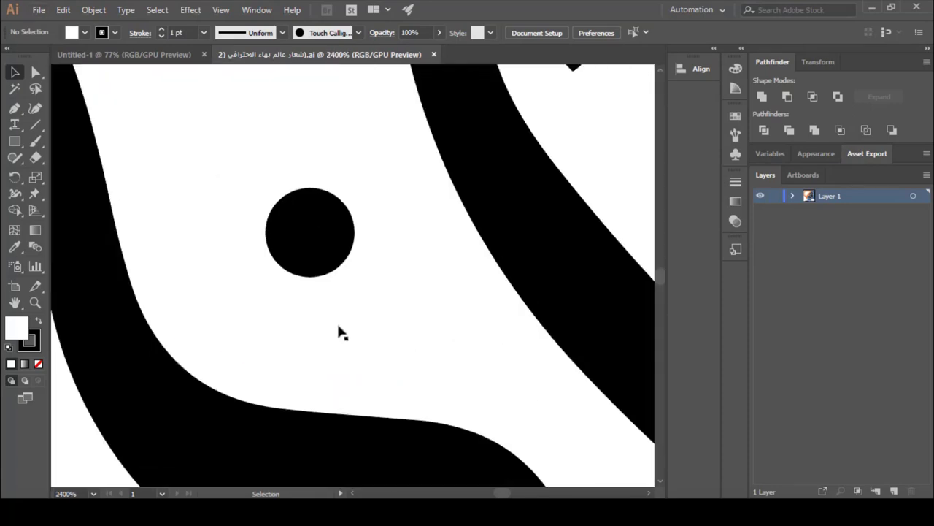
scroll(353, 329, up, 8)
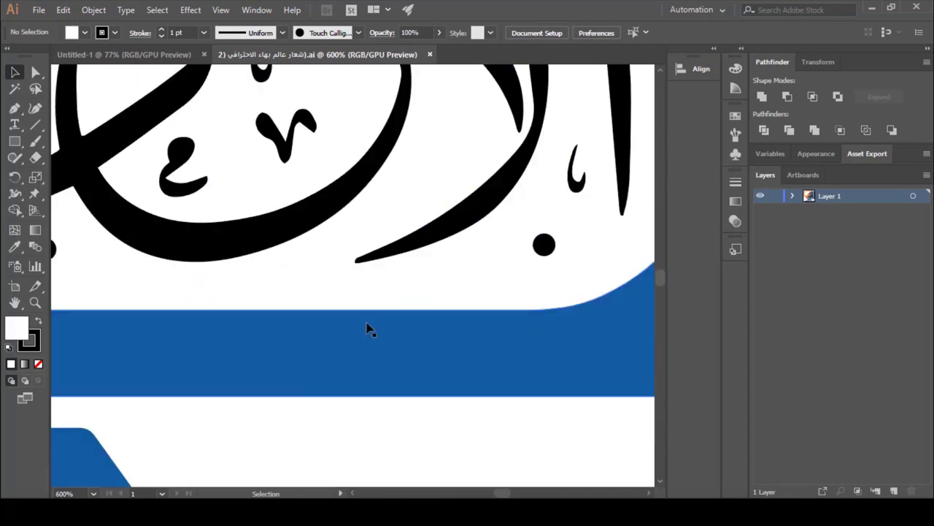
scroll(357, 292, up, 4)
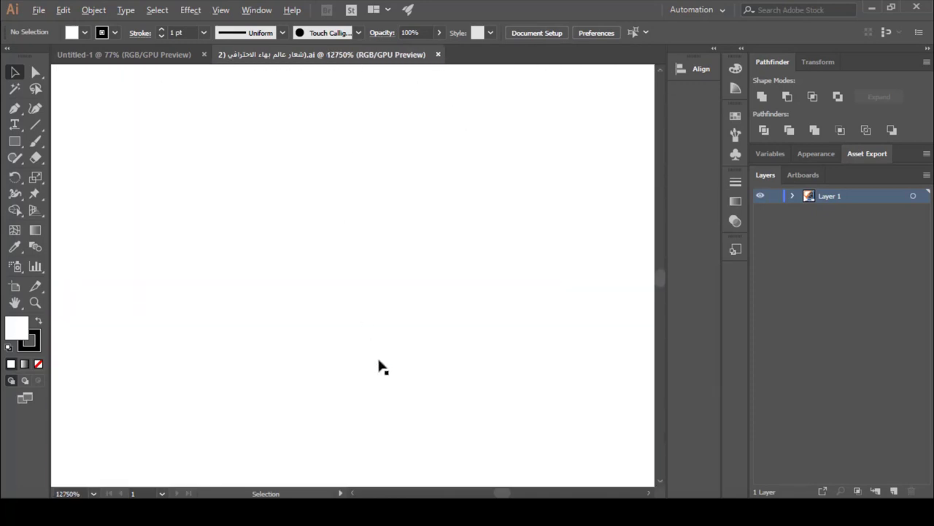
scroll(398, 379, down, 3)
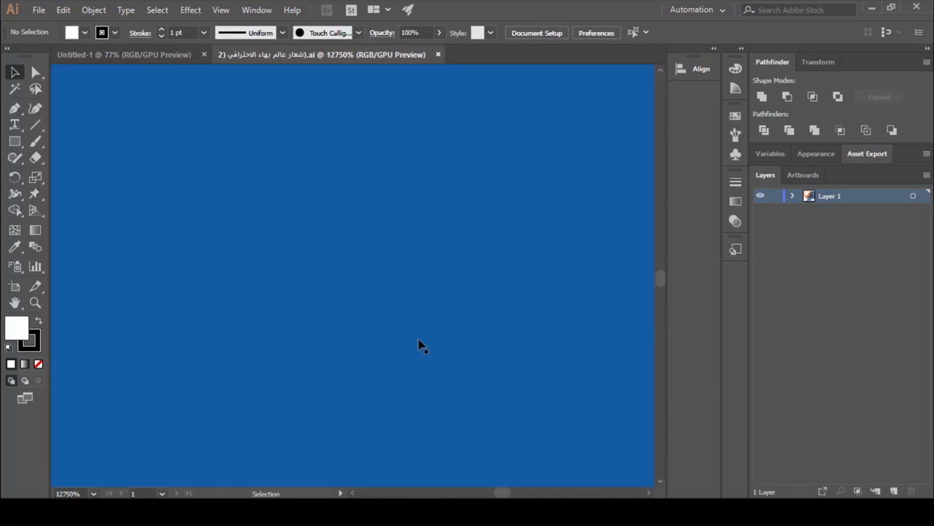
scroll(405, 270, up, 2)
scroll(400, 246, down, 2)
scroll(355, 219, up, 3)
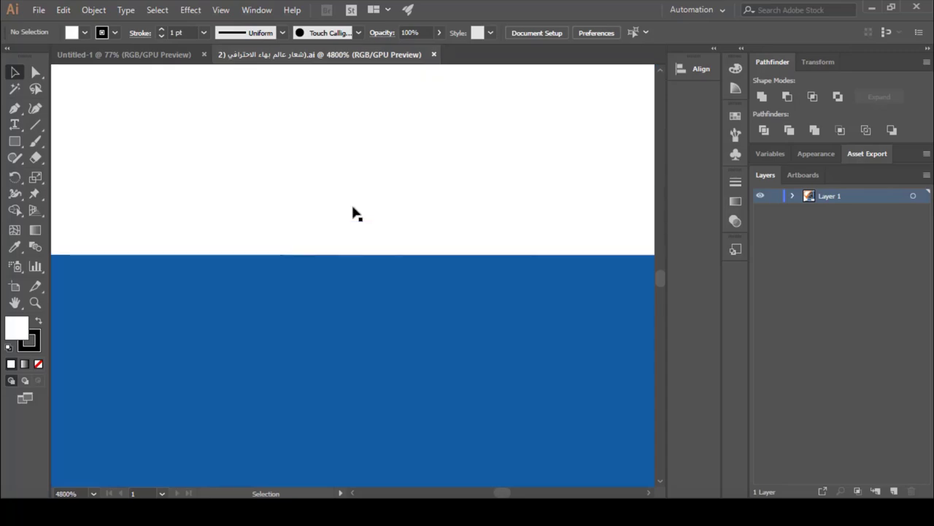
scroll(347, 316, down, 1)
scroll(337, 333, down, 6)
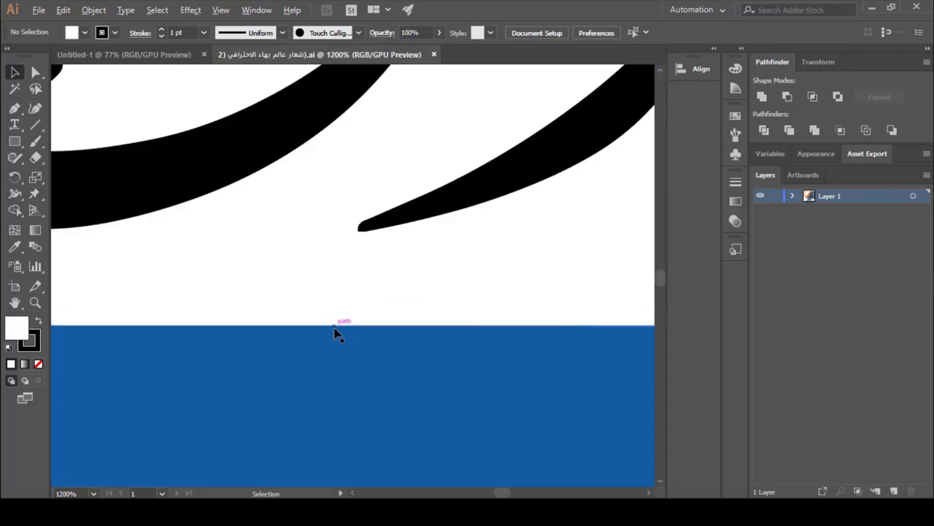
scroll(338, 336, down, 2)
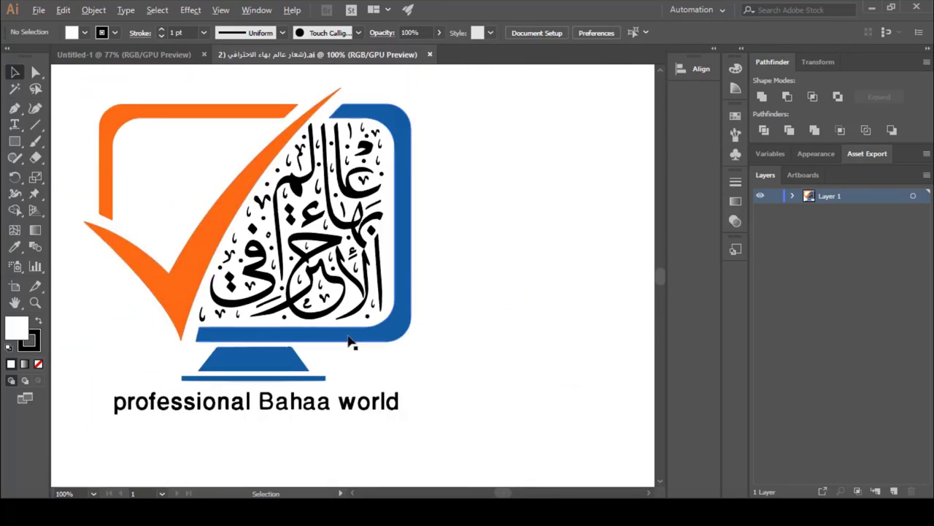
scroll(350, 340, down, 1)
scroll(248, 300, up, 1)
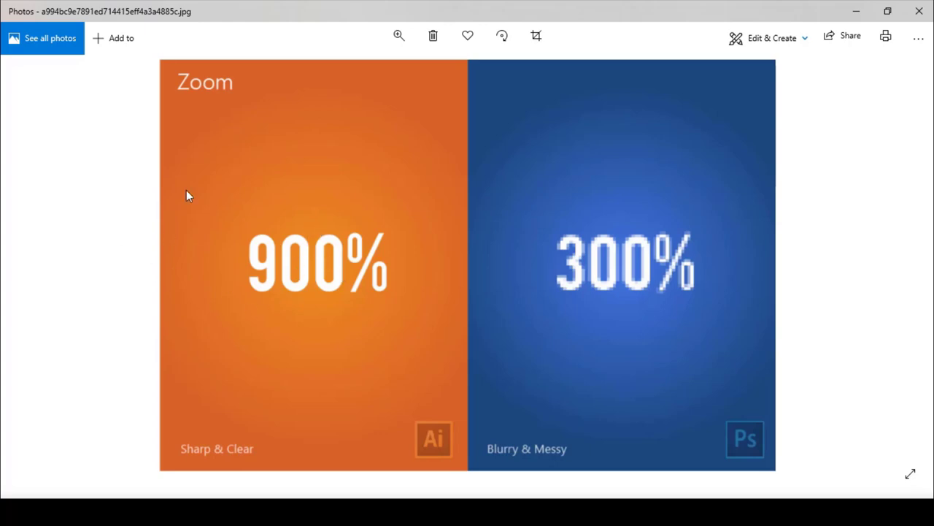
key(Right)
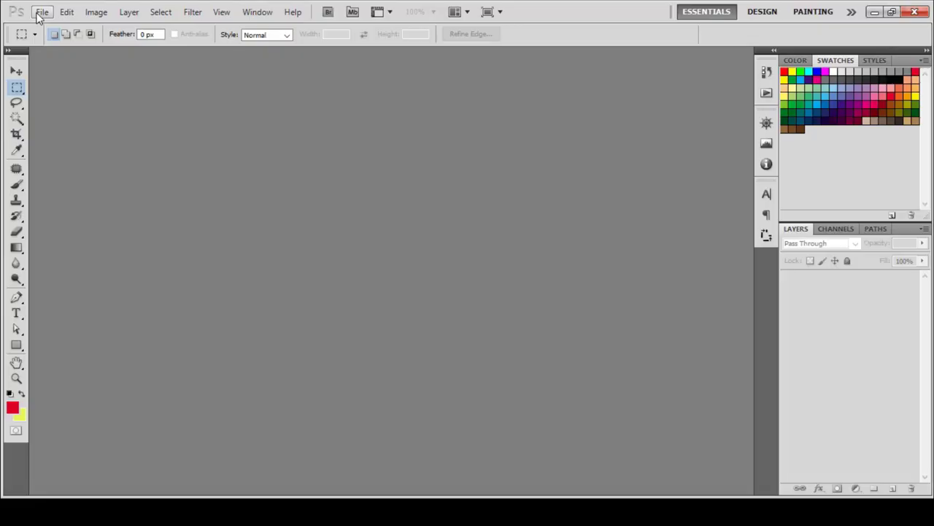
In Photoshop, create a new 9 × 5.5 cm document at 300 pixels/inch, RGB Color, 8 bit, with a white background
click(42, 12)
click(69, 27)
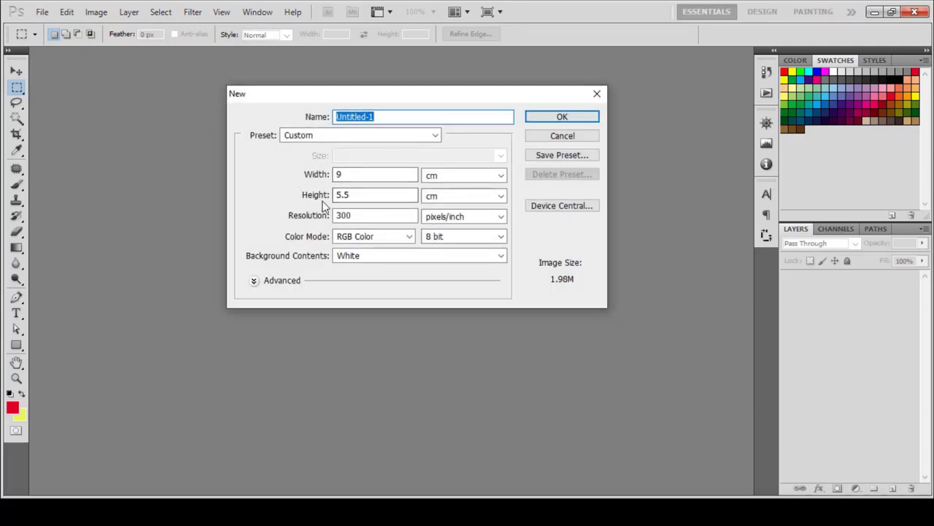
click(350, 173)
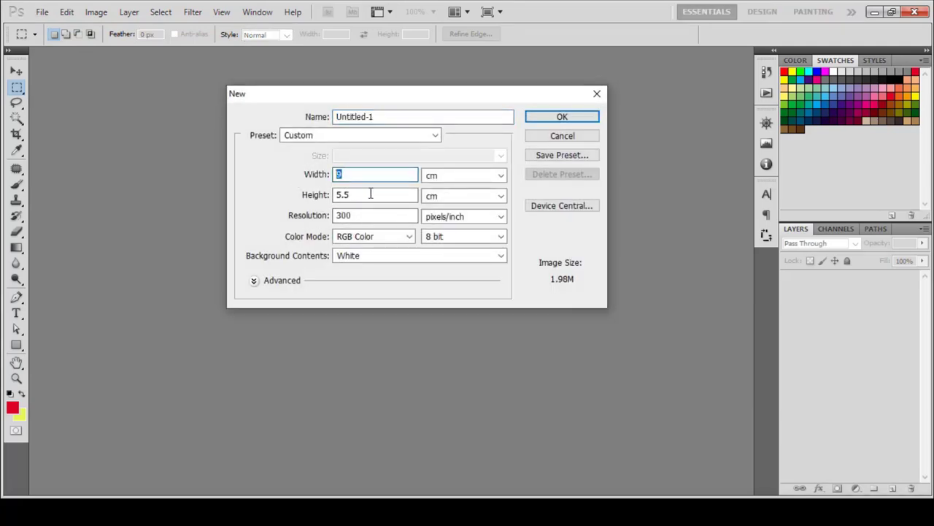
key(Tab)
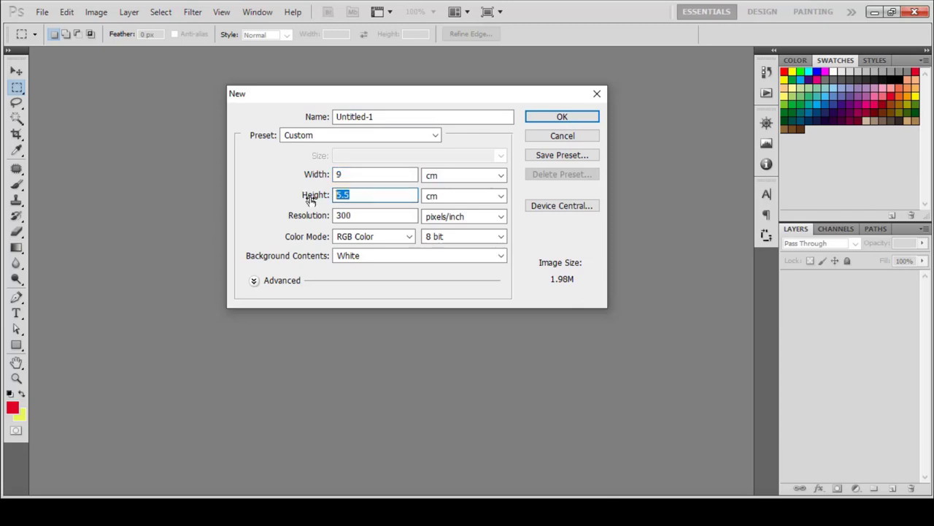
click(557, 119)
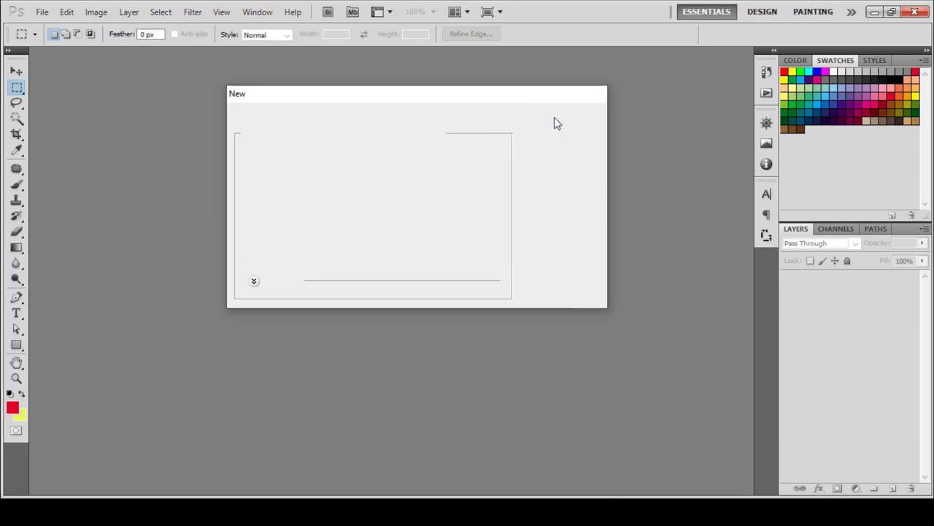
Paint a freehand zigzag scribble across the white canvas with the 150 px soft red Brush
click(16, 186)
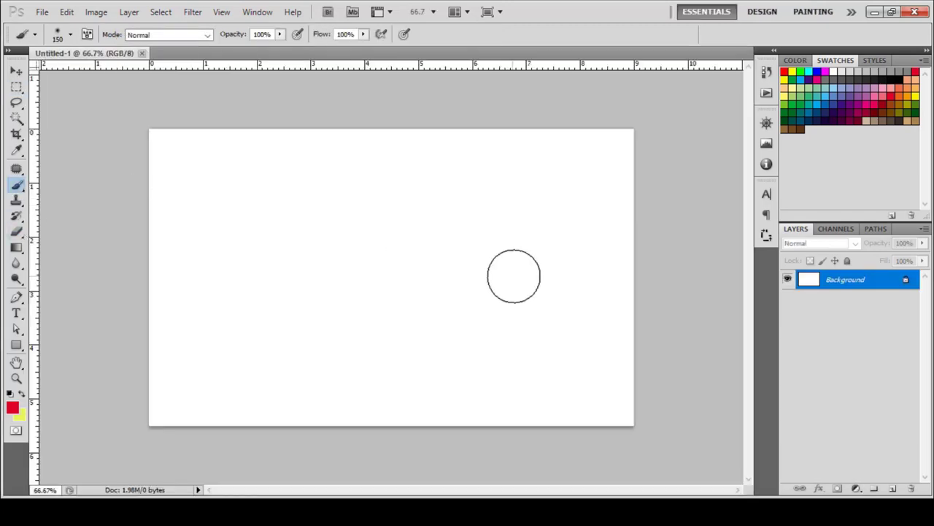
mouse_move(532, 211)
mouse_down()
mouse_move(290, 173)
mouse_move(392, 314)
mouse_move(241, 281)
mouse_up()
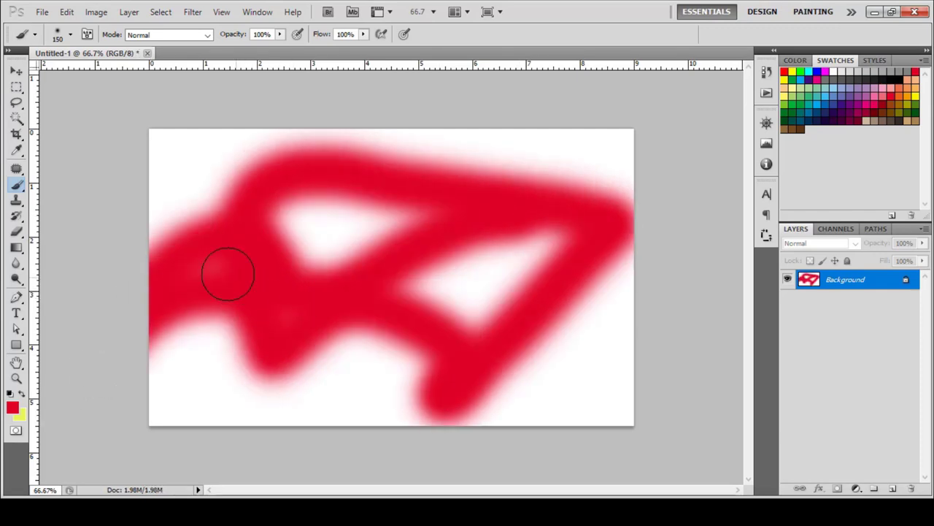
Create another new document, accepting the preset document settings
click(43, 12)
click(50, 27)
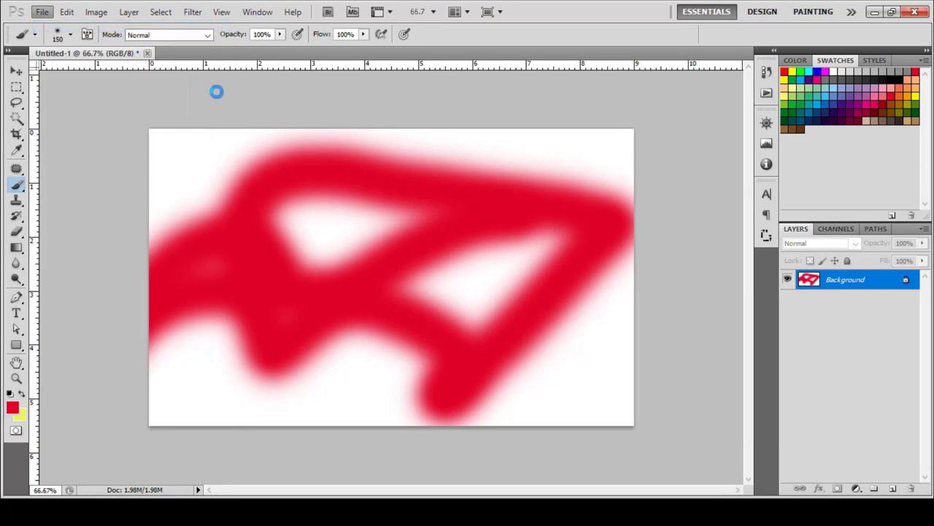
click(565, 117)
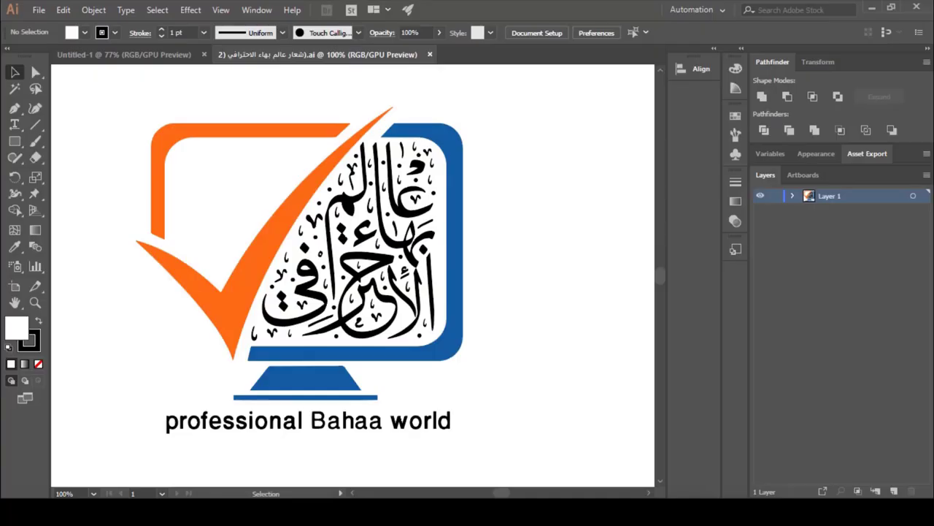
In Illustrator, close the logo document and bring the whole blank Untitled-1 artboard into view
click(430, 55)
alt+scroll(296, 168, down, 4)
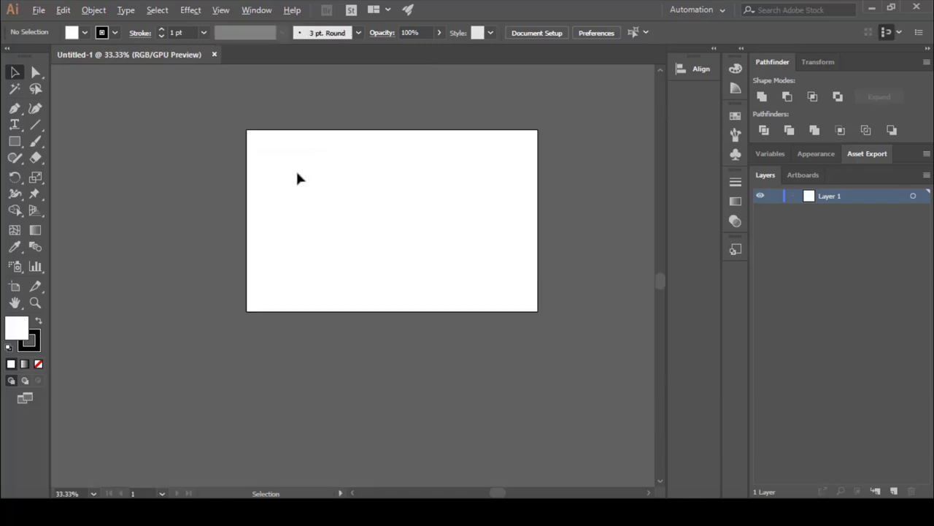
alt+scroll(563, 209, up, 2)
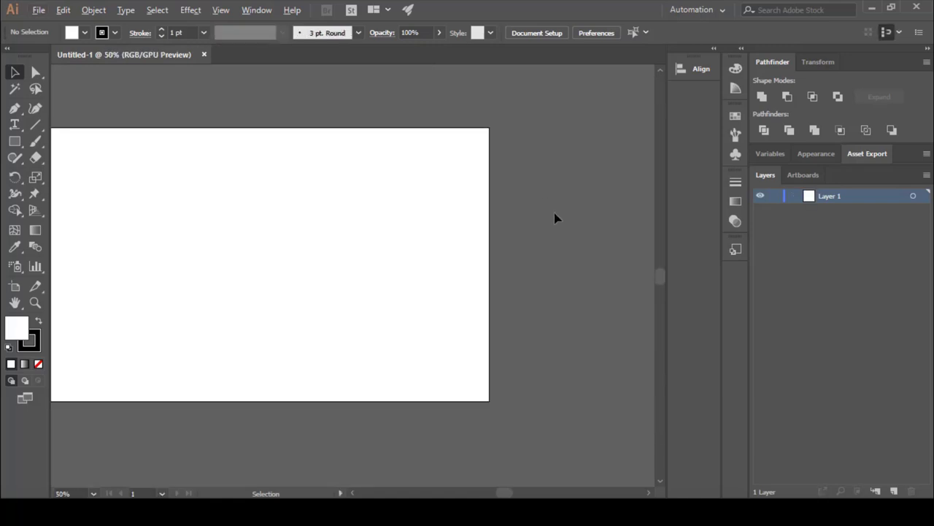
alt+scroll(537, 221, down, 1)
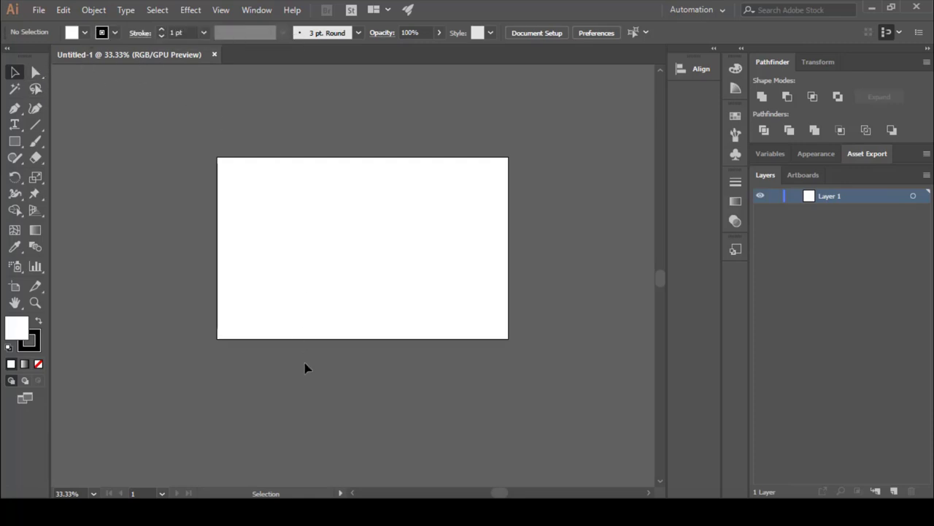
Show the document's list of artboards and add a second artboard beside the first one
click(255, 10)
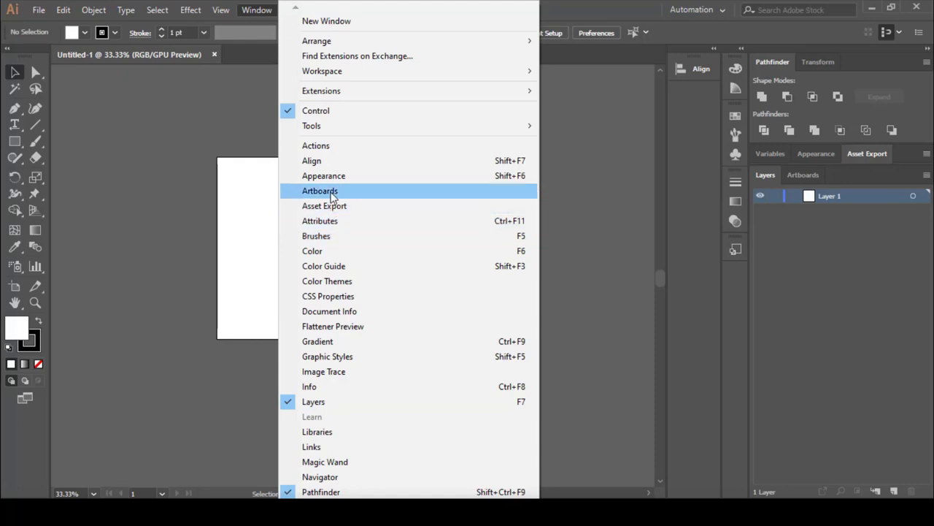
click(331, 194)
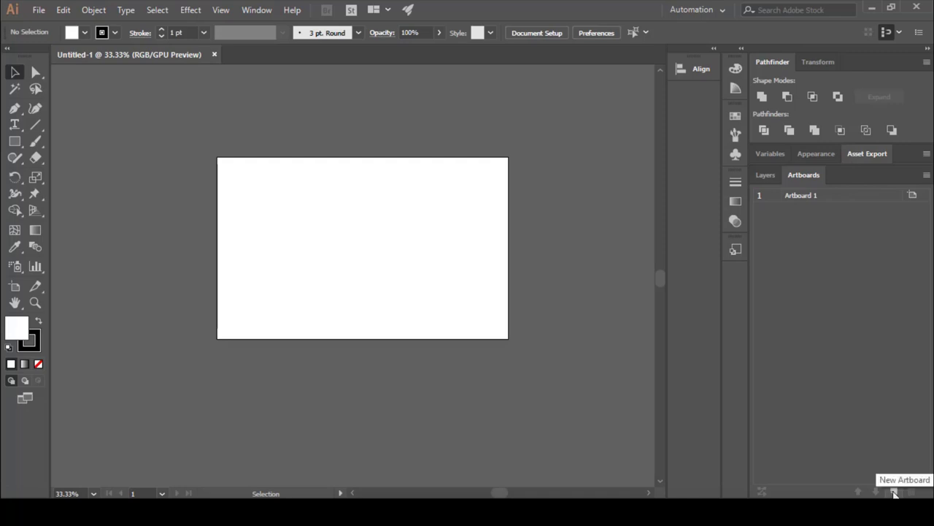
click(895, 493)
scroll(300, 321, down, 2)
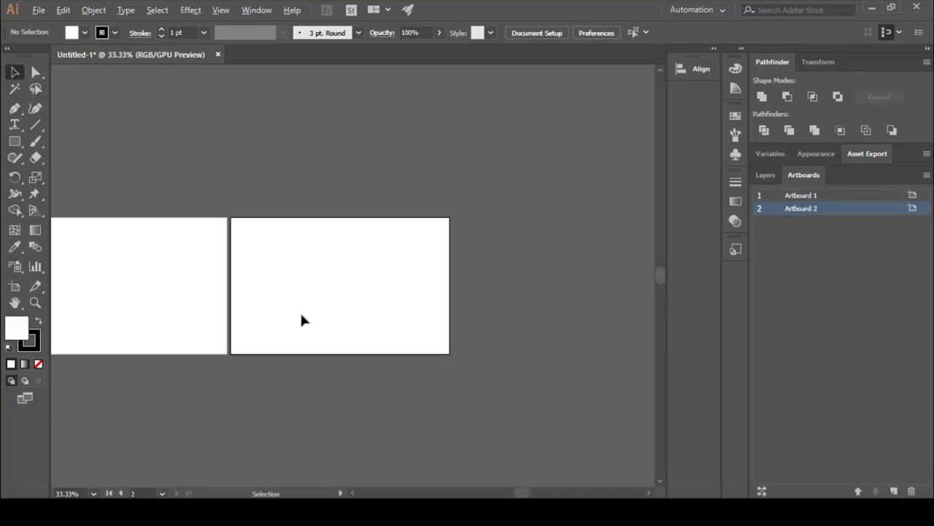
scroll(300, 319, down, 1)
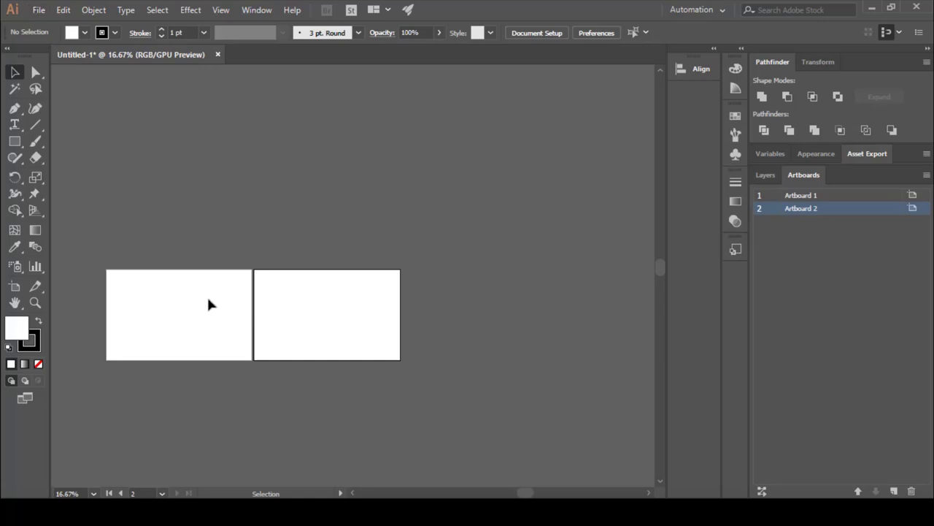
scroll(202, 287, up, 1)
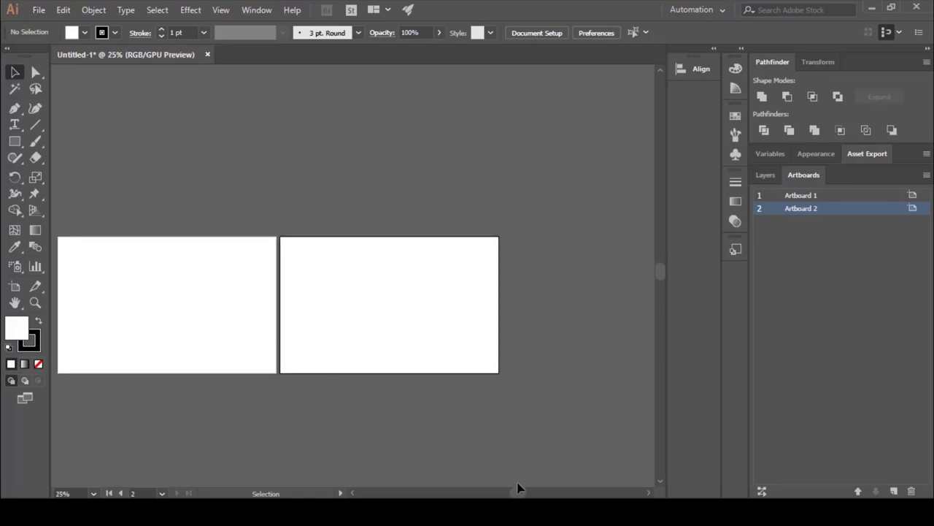
drag(520, 495, 515, 495)
scroll(335, 333, down, 1)
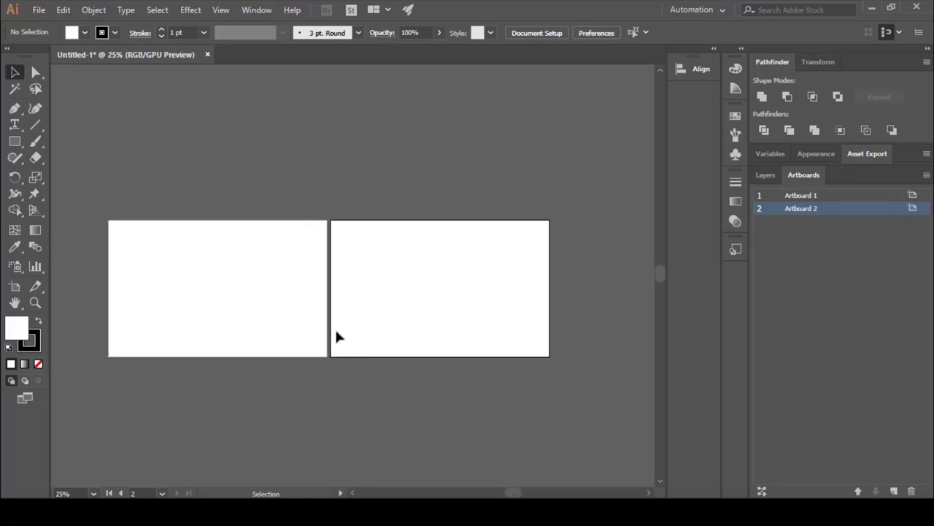
Add three more artboards to the document, making a row of five
scroll(335, 333, down, 1)
click(895, 492)
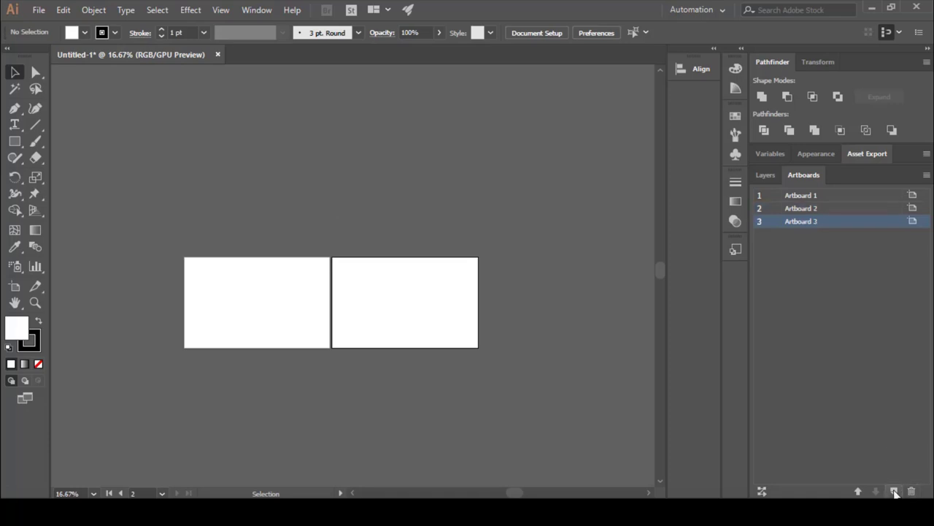
click(894, 492)
click(895, 492)
scroll(375, 358, down, 1)
scroll(326, 358, down, 1)
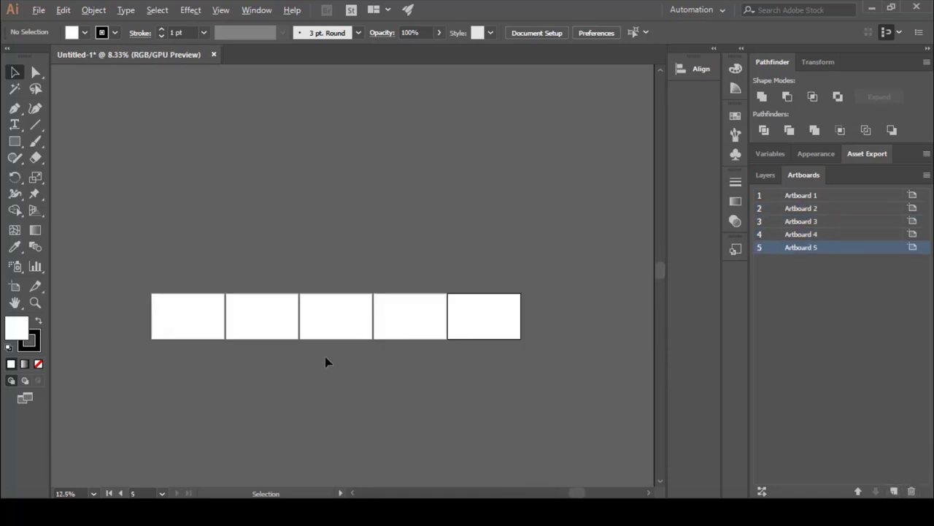
View the painted Untitled-1 and the blank Untitled-2 in Photoshop, and advance the comparison images from Artboard to Layers
scroll(304, 377, up, 1)
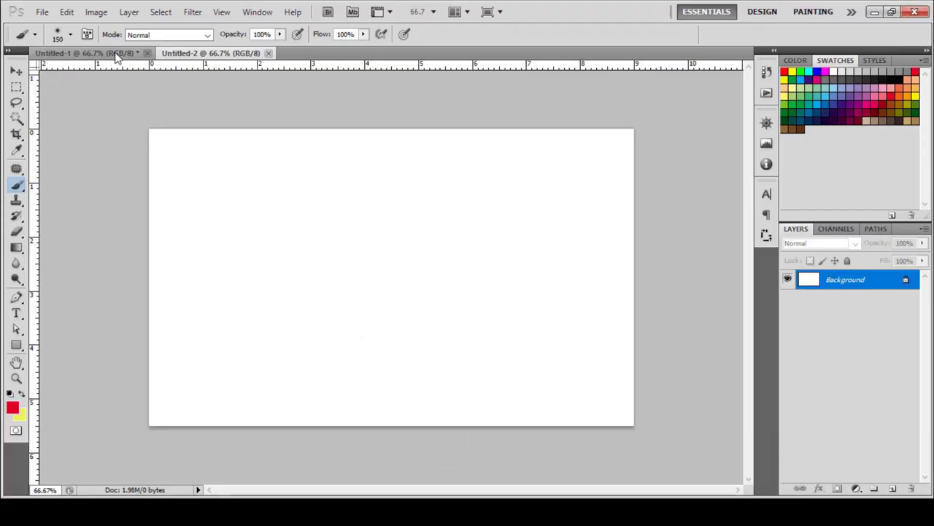
click(109, 53)
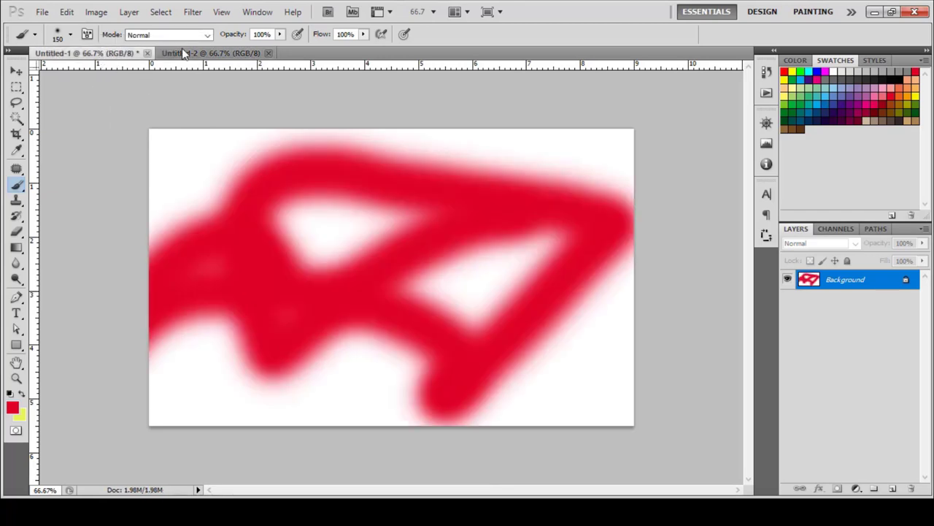
click(185, 54)
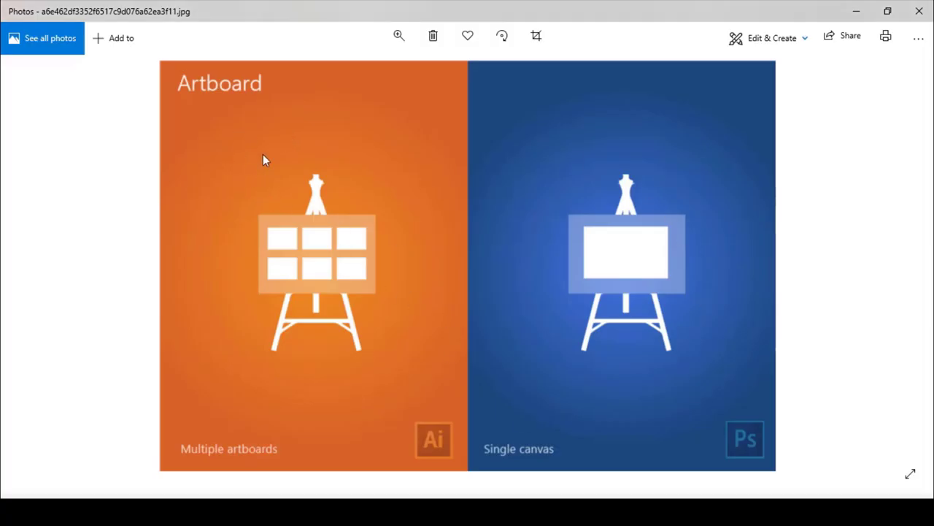
key(Right)
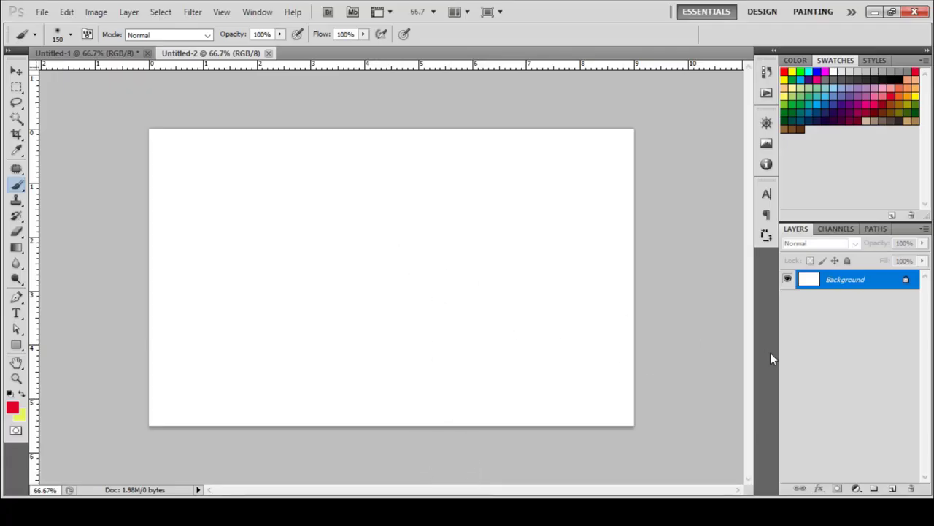
In Photoshop's Untitled-2, draw a nearly square red rectangle shape left of the canvas centre and remove the white Background layer
click(16, 343)
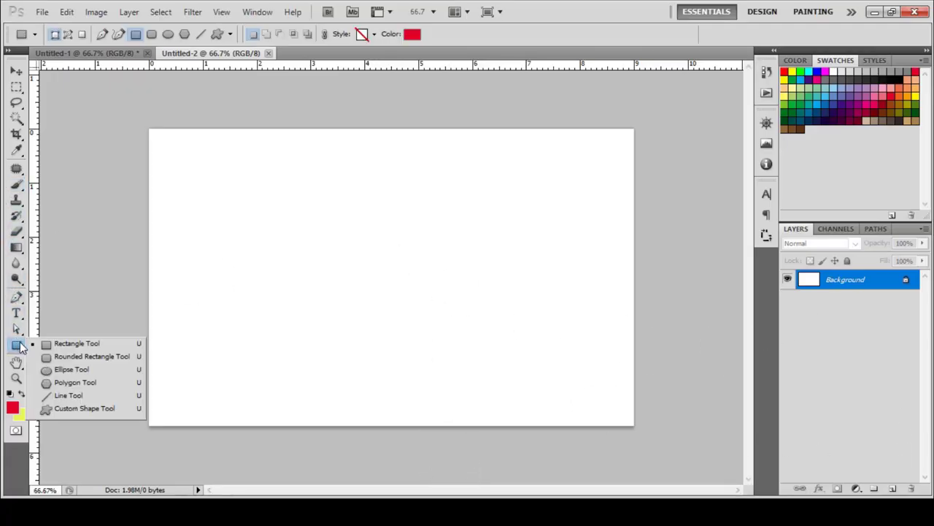
drag(277, 220, 405, 349)
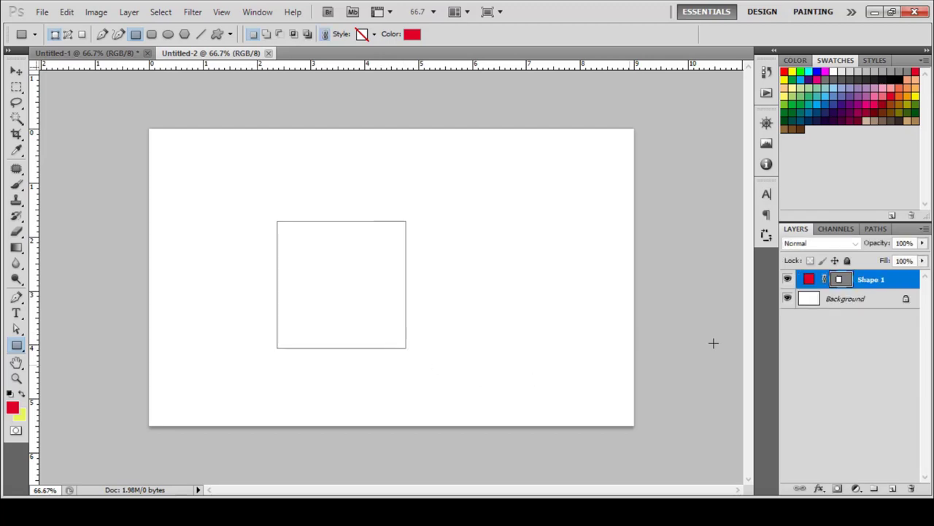
click(912, 303)
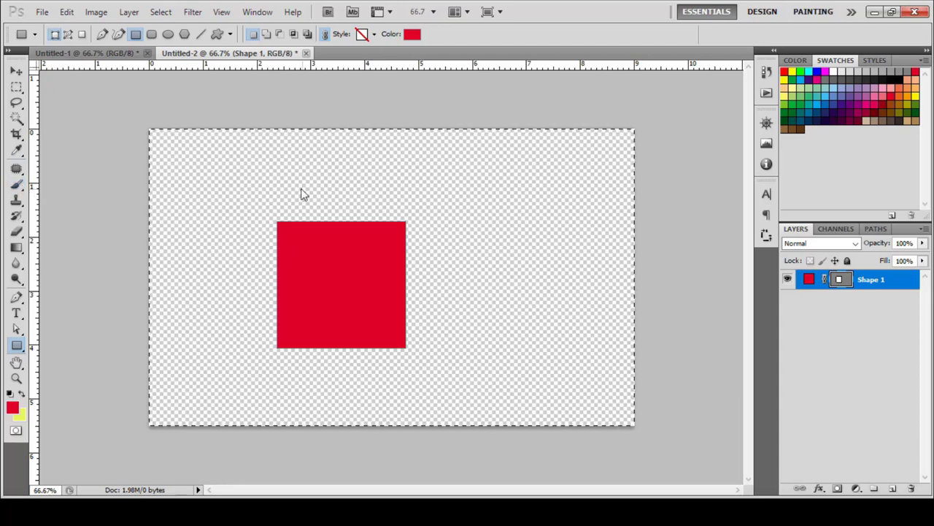
Add a new layer above the red rectangle and paint freehand red strokes on it with the 150 px Brush
click(22, 187)
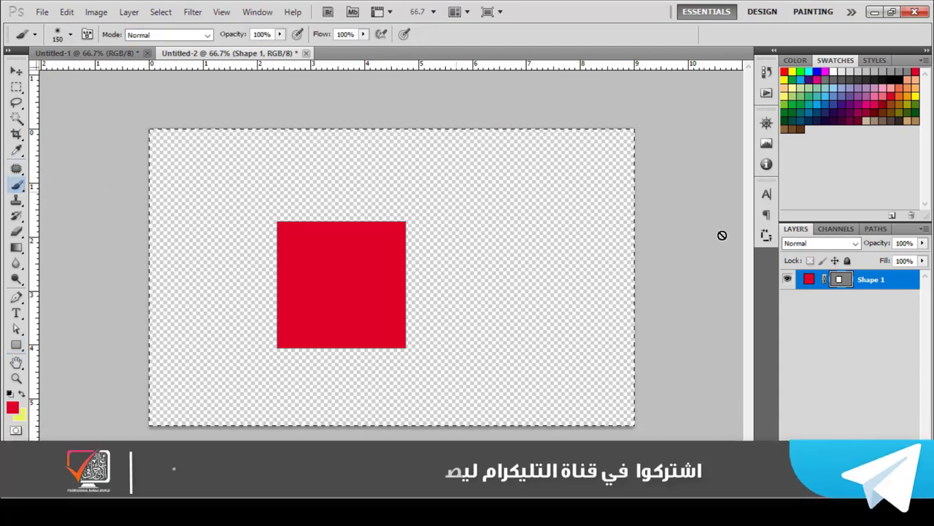
key(ctrl+shift+alt+n)
mouse_move(475, 192)
mouse_down()
mouse_move(396, 156)
mouse_move(286, 417)
mouse_move(472, 230)
mouse_up()
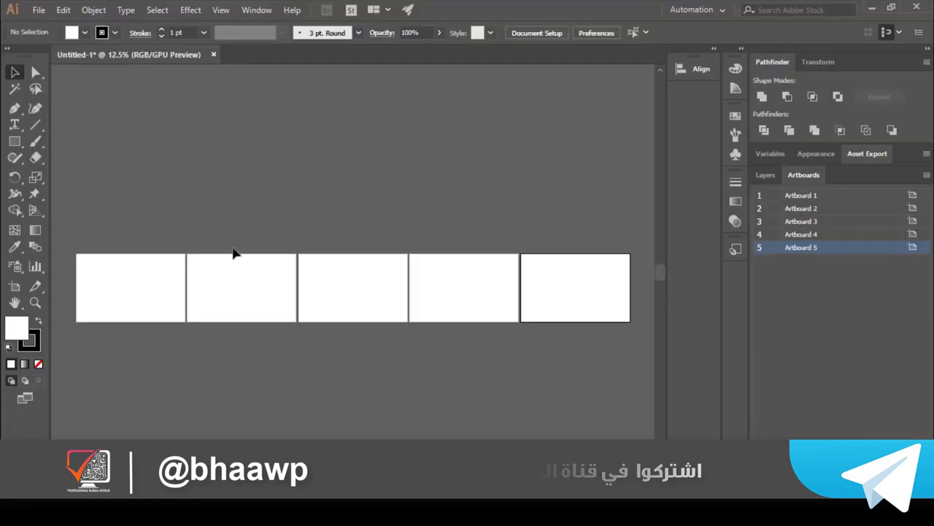
In Illustrator, undo the addition of the four extra artboards
key(ctrl+z)
key(ctrl+z)
key(ctrl+z)
key(ctrl+z)
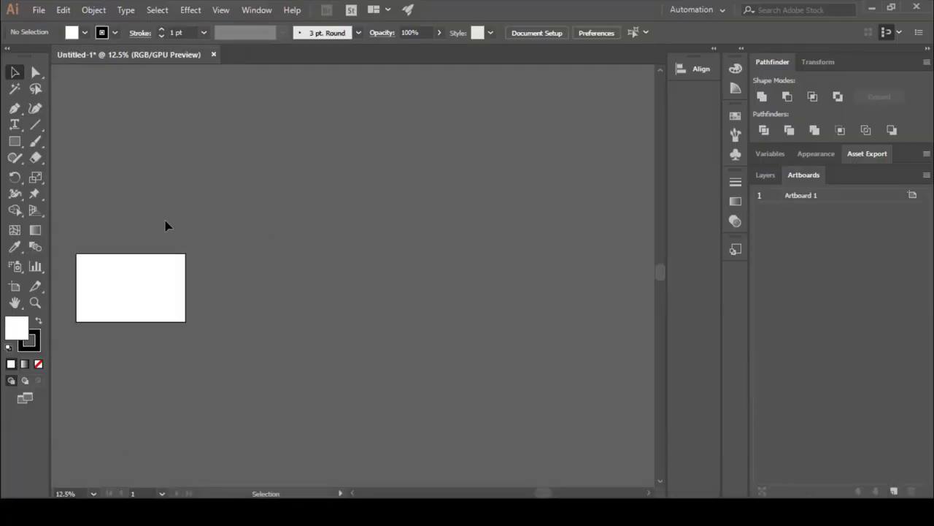
Draw a rectangle about 384 by 273 px on the artboard and select it for a closer look
scroll(103, 268, up, 3)
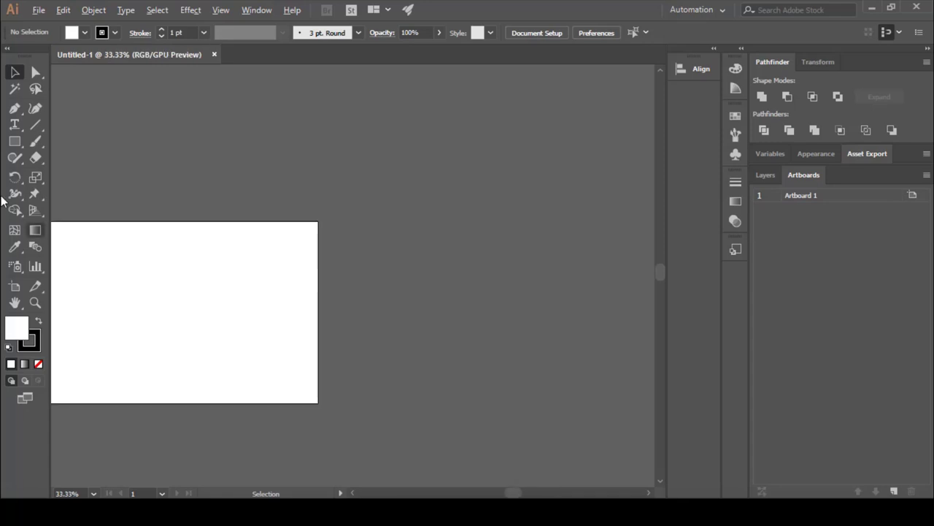
click(14, 141)
drag(122, 278, 210, 340)
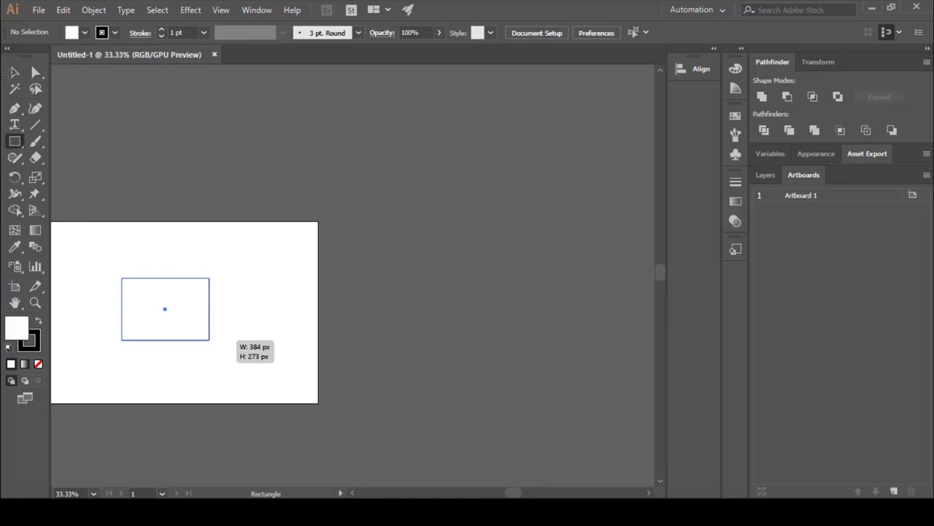
key(v)
click(285, 274)
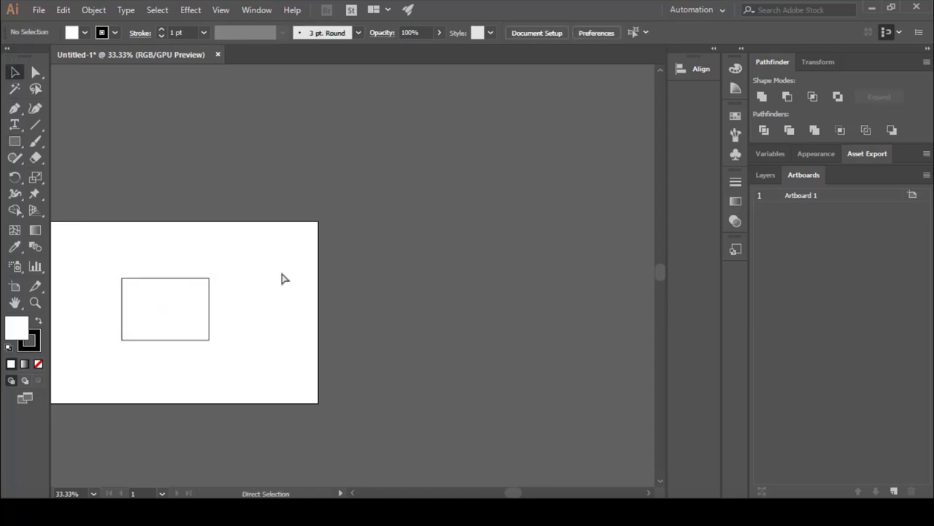
click(135, 327)
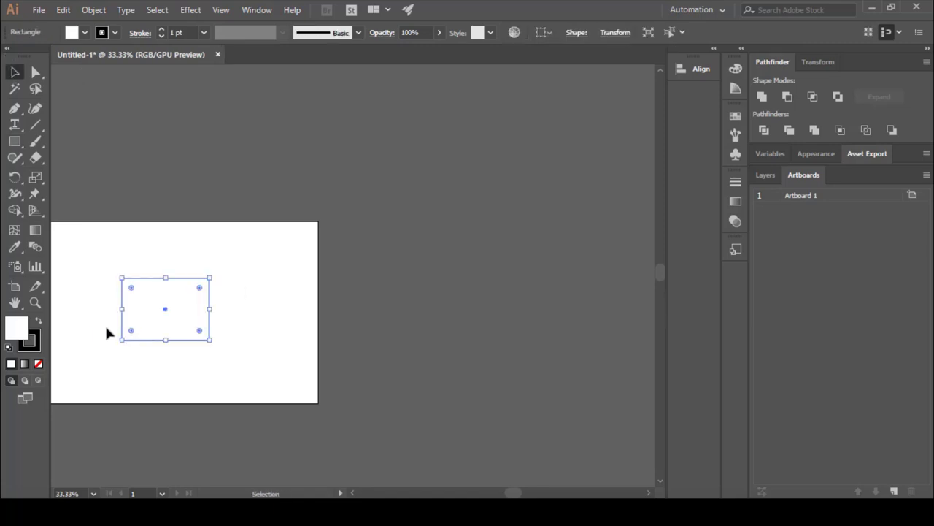
scroll(106, 334, up, 2)
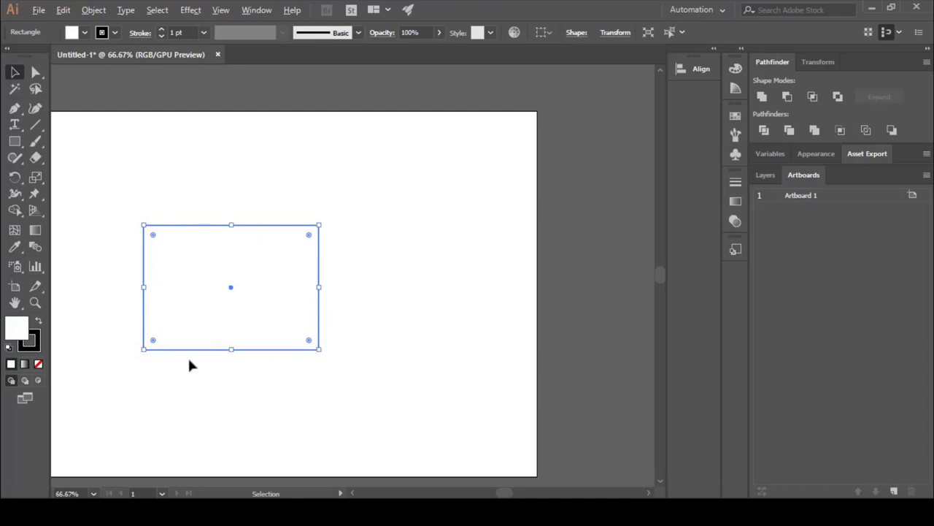
scroll(241, 148, down, 1)
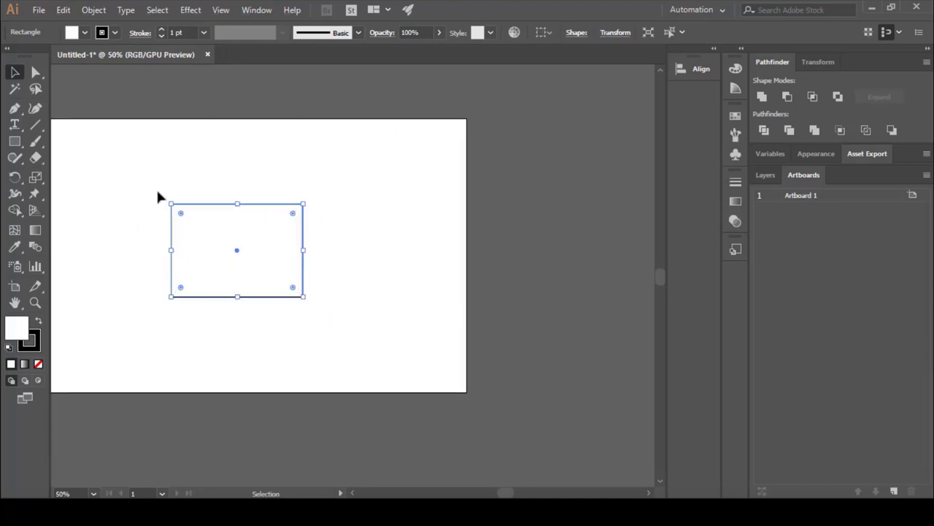
scroll(233, 232, up, 1)
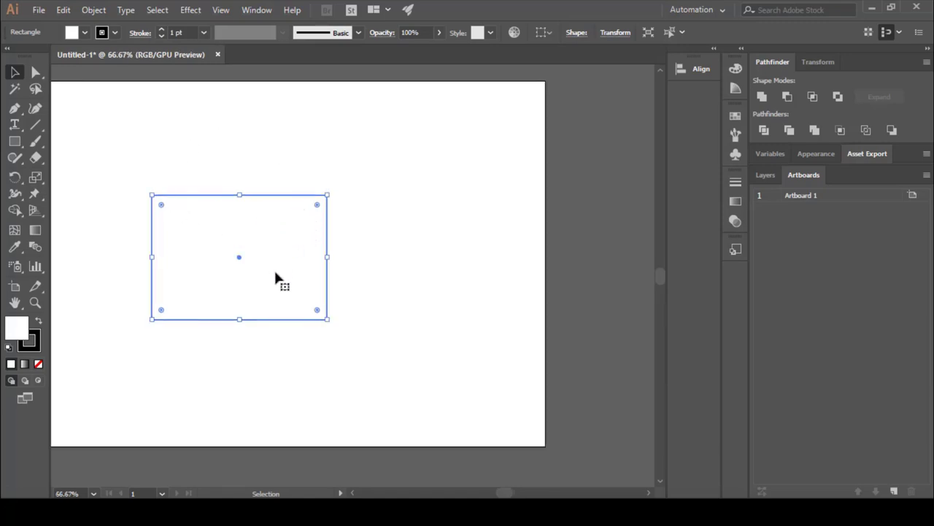
View the Layers comparison image, and add six empty layers above the painted layer in Photoshop's Untitled-2
key(alt+Tab)
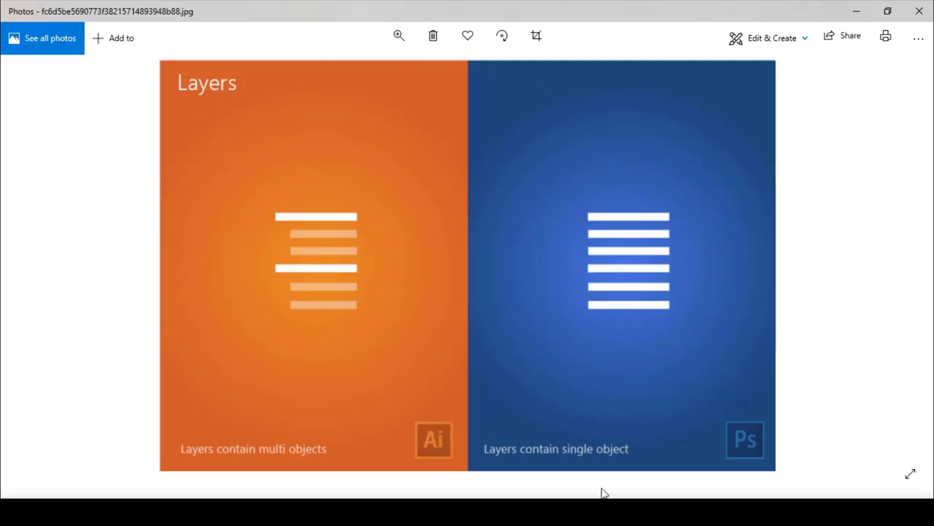
key(alt+Tab)
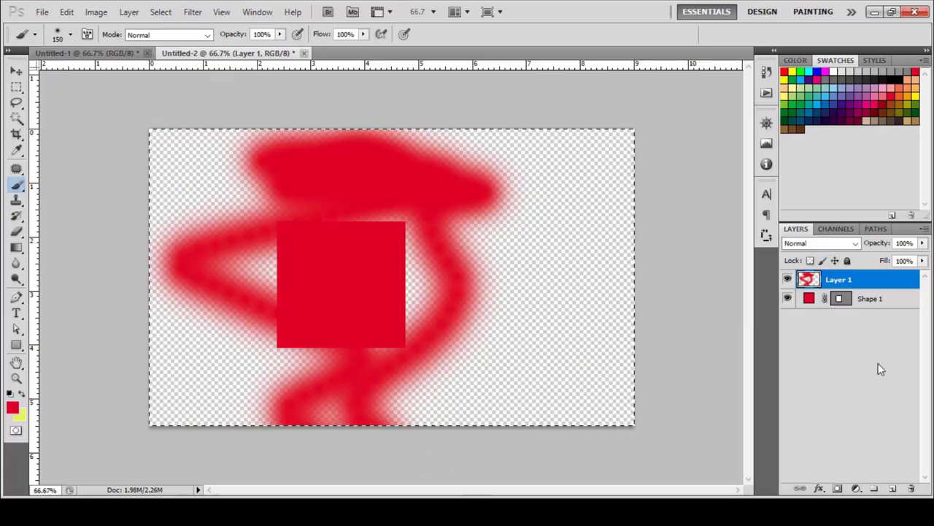
click(892, 488)
click(892, 488)
click(892, 488)
click(892, 487)
click(892, 488)
click(892, 488)
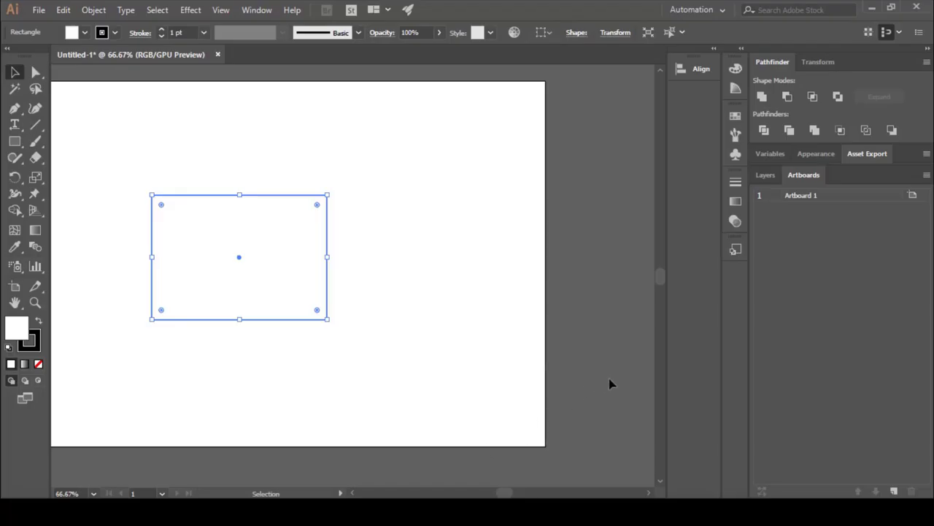
In Illustrator, delete the selected rectangle and add three sublayers under Layer 1, each nested inside the one before
key(Delete)
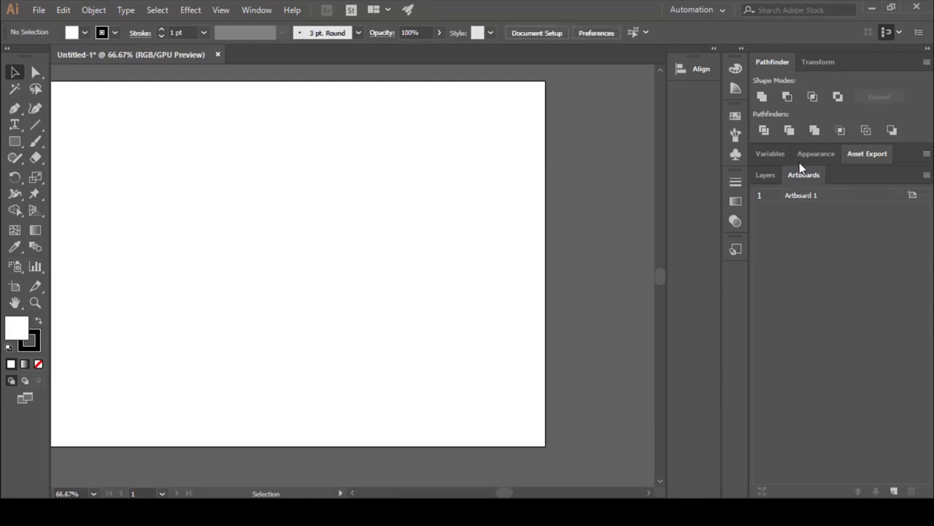
click(764, 175)
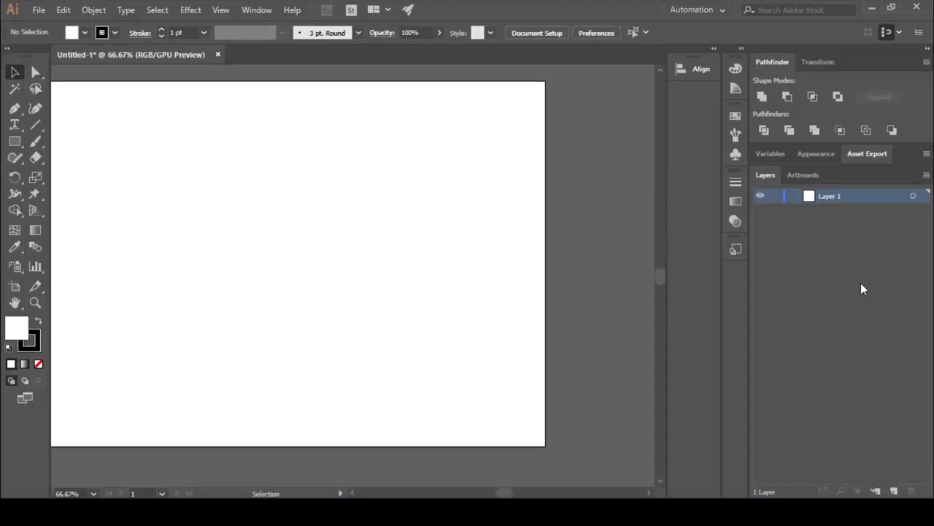
click(875, 491)
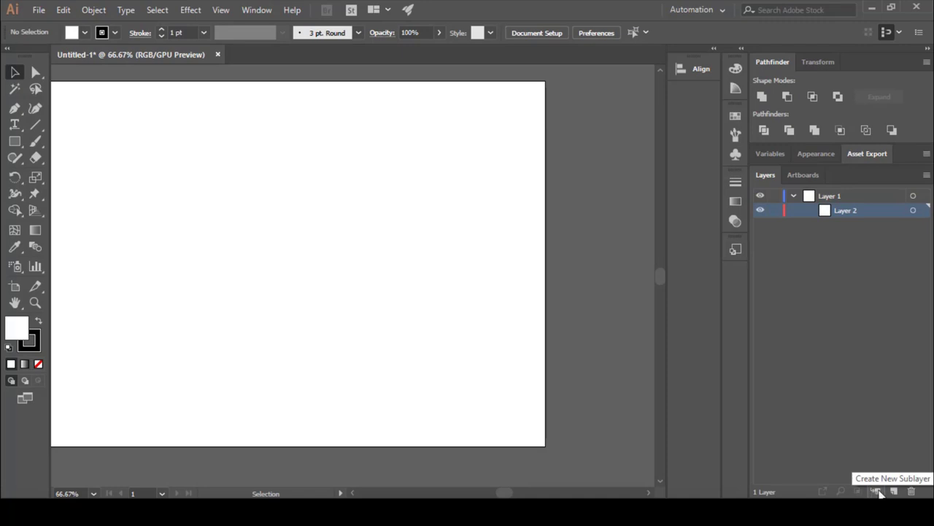
click(877, 491)
click(877, 491)
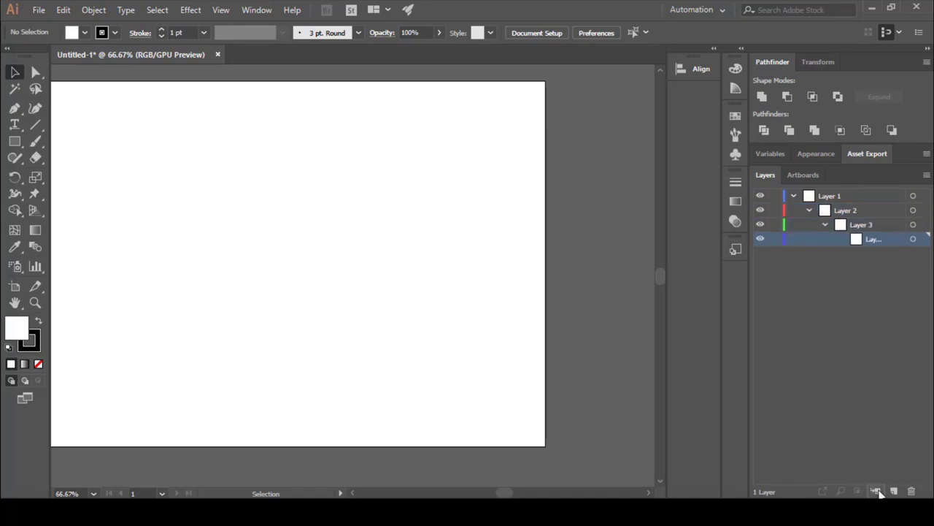
Collapse the nested sublayers one level at a time up to Layer 1 in the layer list
click(825, 225)
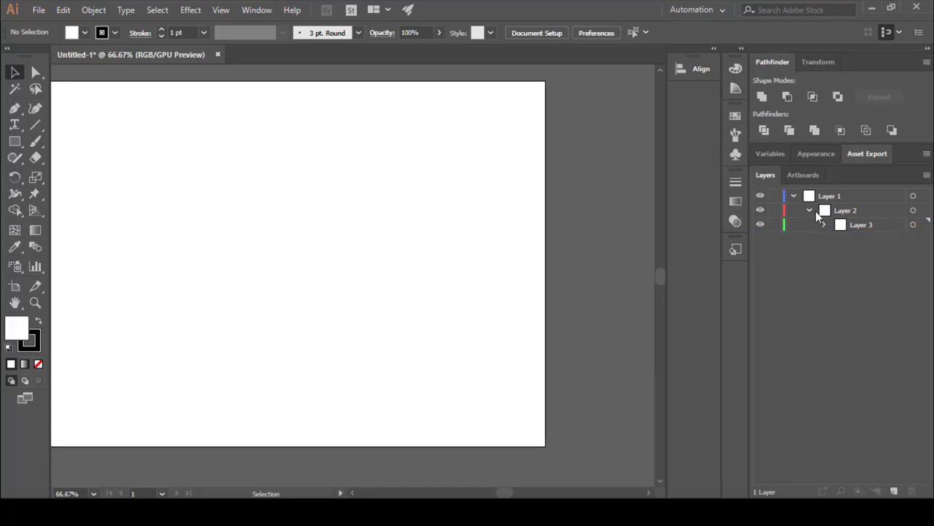
click(809, 211)
click(794, 197)
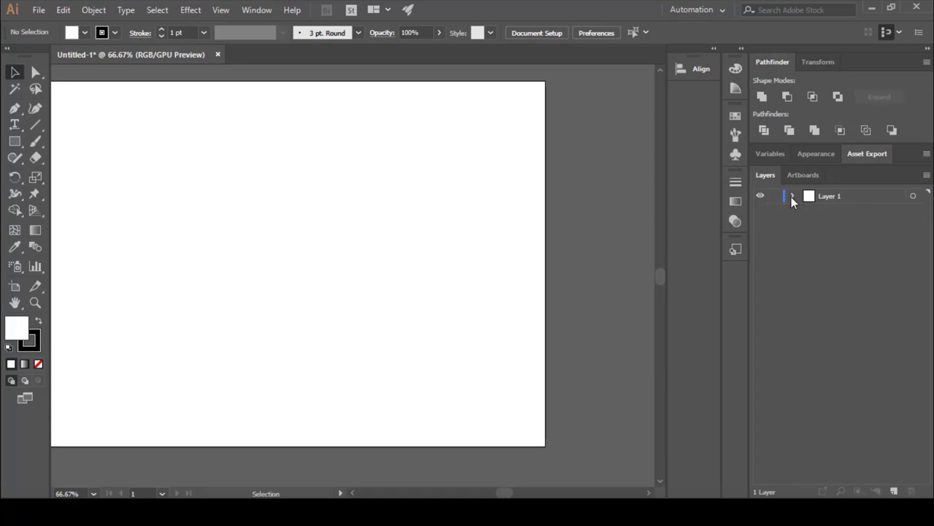
Add a new top-level layer above Layer 1 with three successively nested sublayers, and collapse its hierarchy
click(849, 196)
click(894, 490)
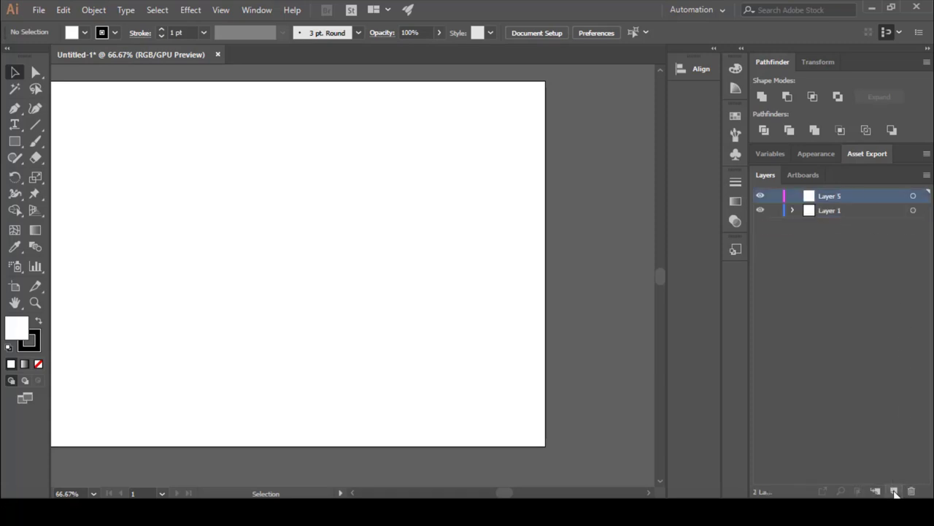
click(876, 491)
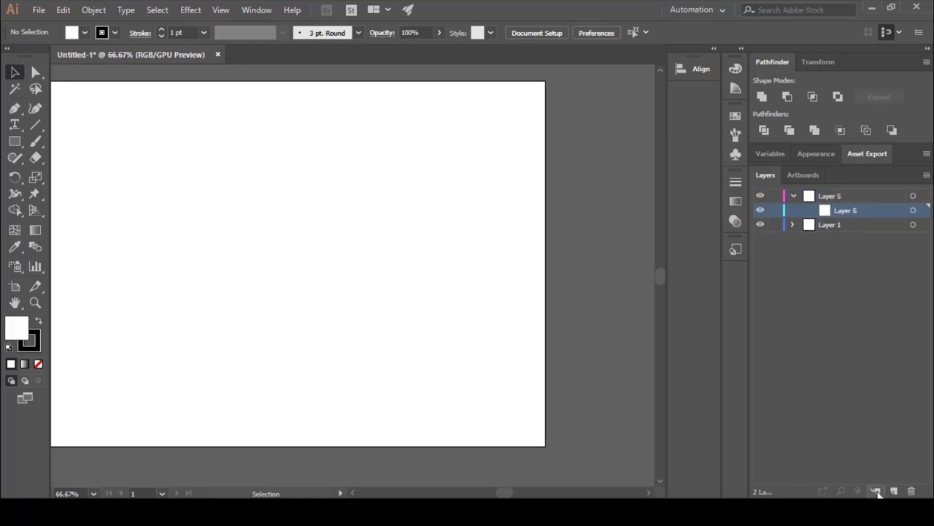
click(877, 491)
click(876, 492)
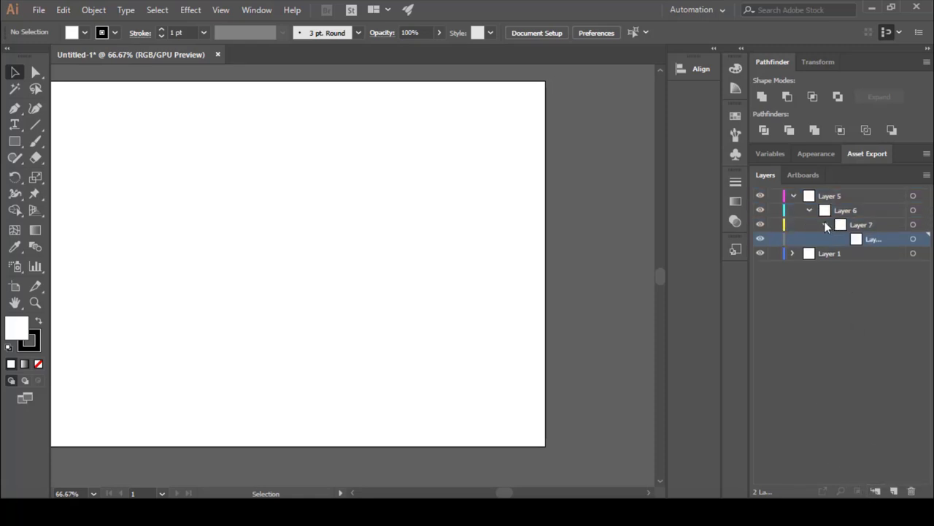
click(825, 224)
click(809, 211)
click(793, 196)
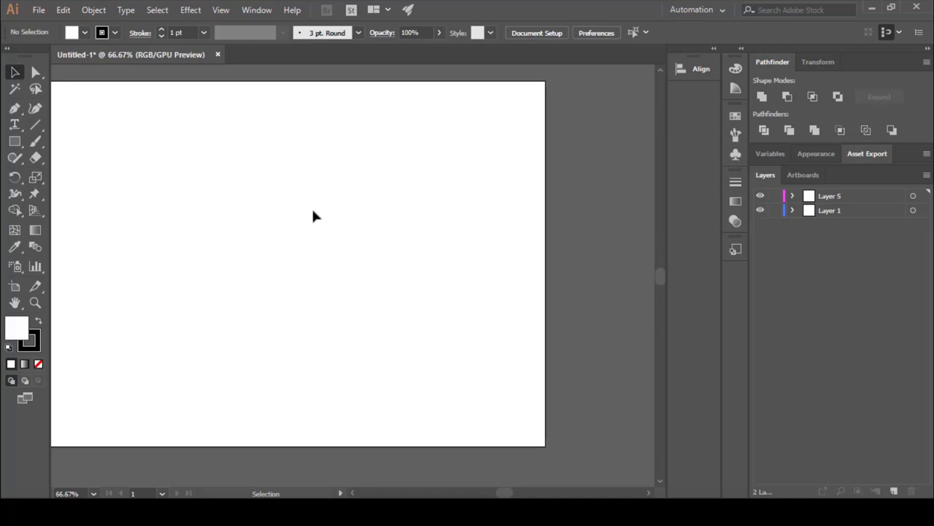
Return to the comparison images and advance from Layers to Work Area
key(alt+Tab)
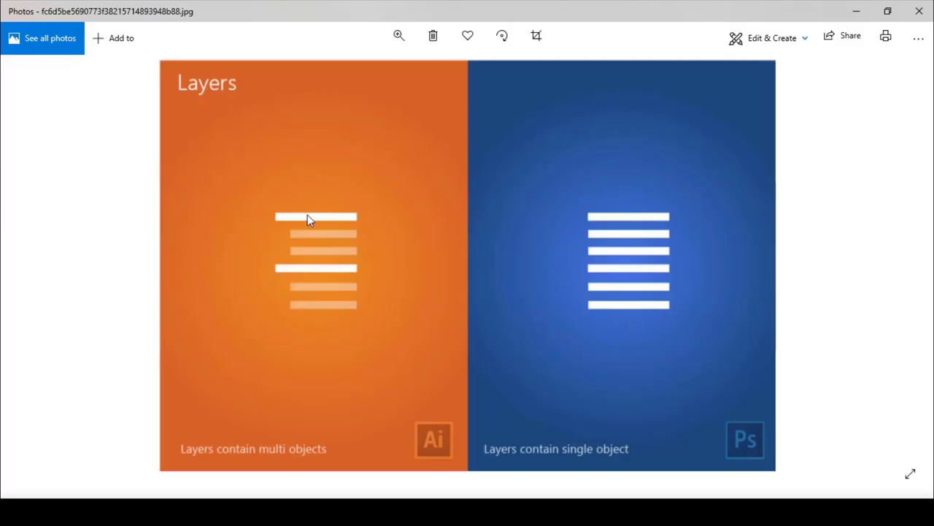
key(Right)
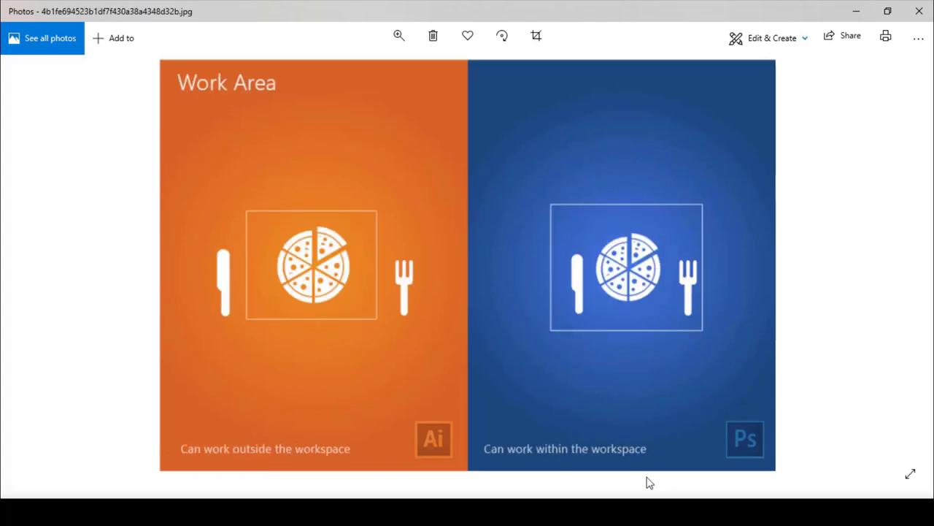
Switch to Photoshop, clear the selection and draw three rectangle shapes outside the canvas, two on its right side and one on its left
key(alt+Tab)
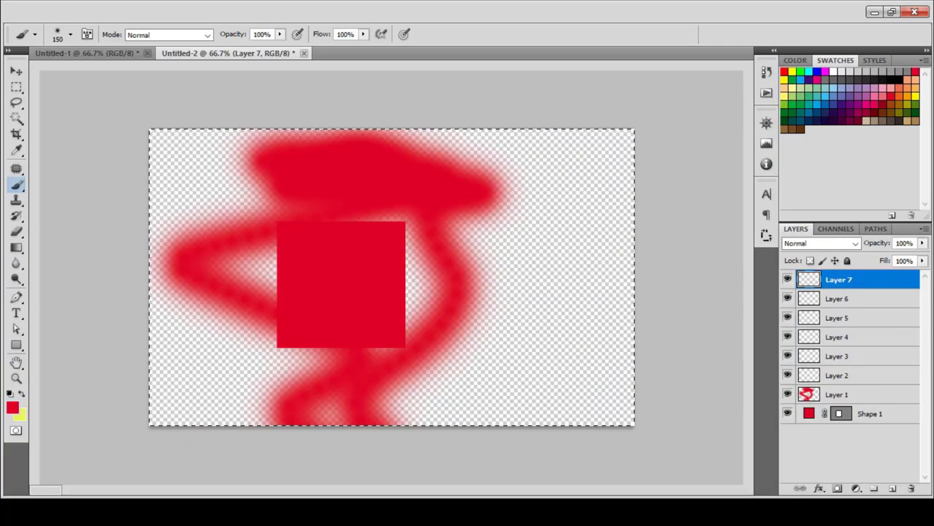
key(ctrl+d)
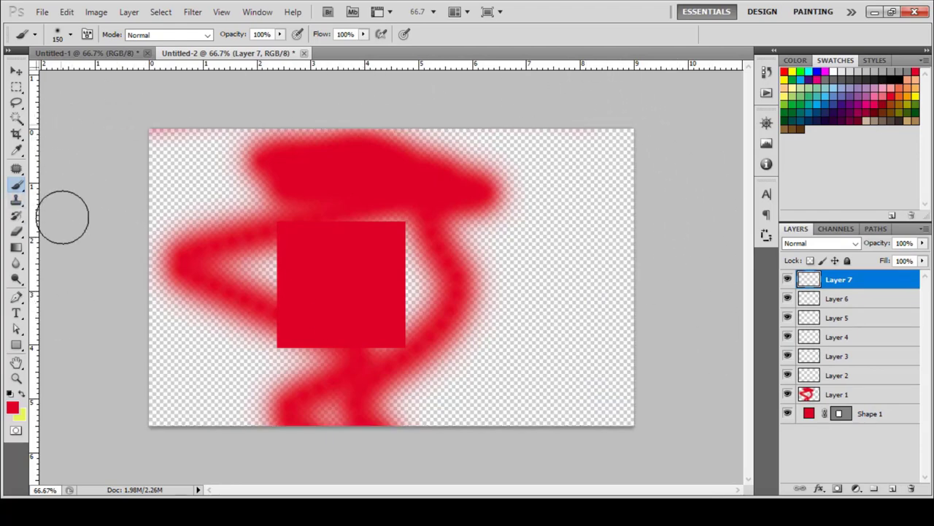
click(17, 346)
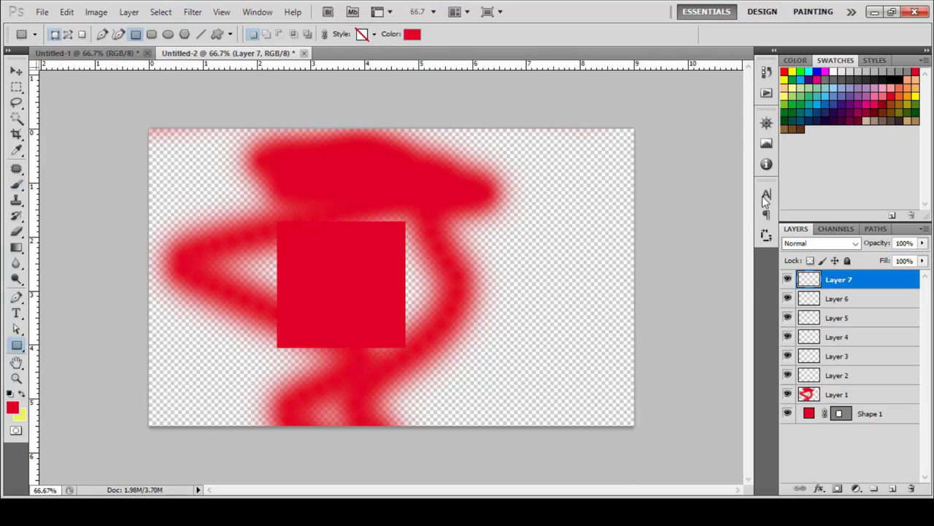
drag(720, 197, 678, 282)
drag(700, 367, 673, 399)
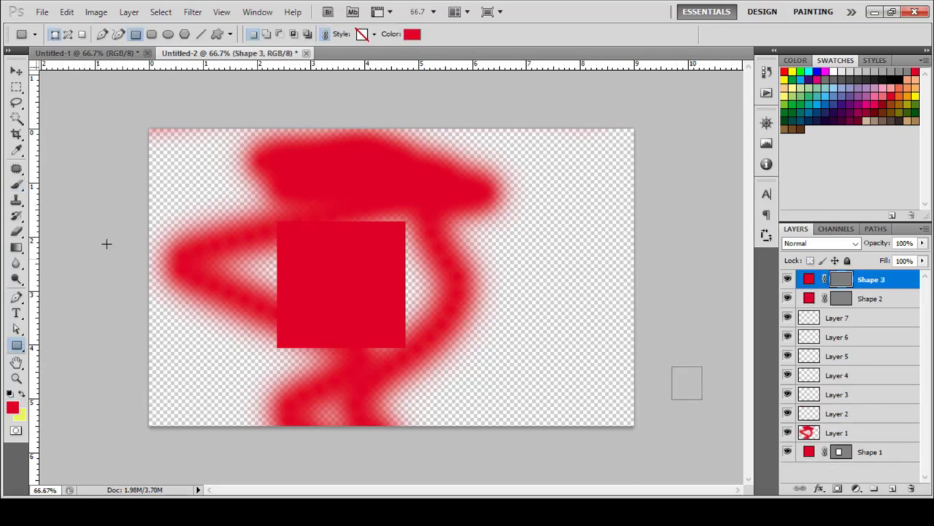
drag(112, 232, 71, 285)
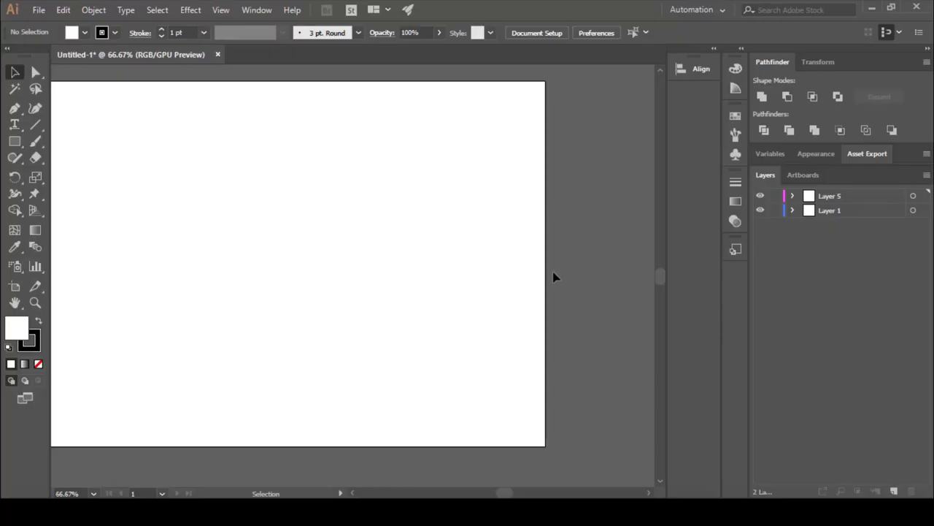
In Illustrator, draw six rectangles outside the artboard: two to its left, three above it and a narrow one near its upper-right corner
scroll(591, 281, down, 2)
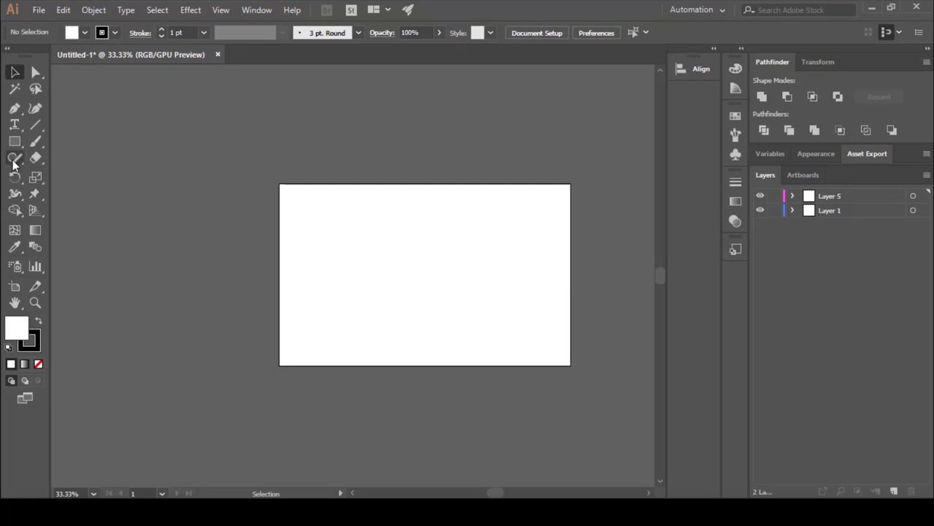
click(15, 141)
drag(208, 156, 146, 256)
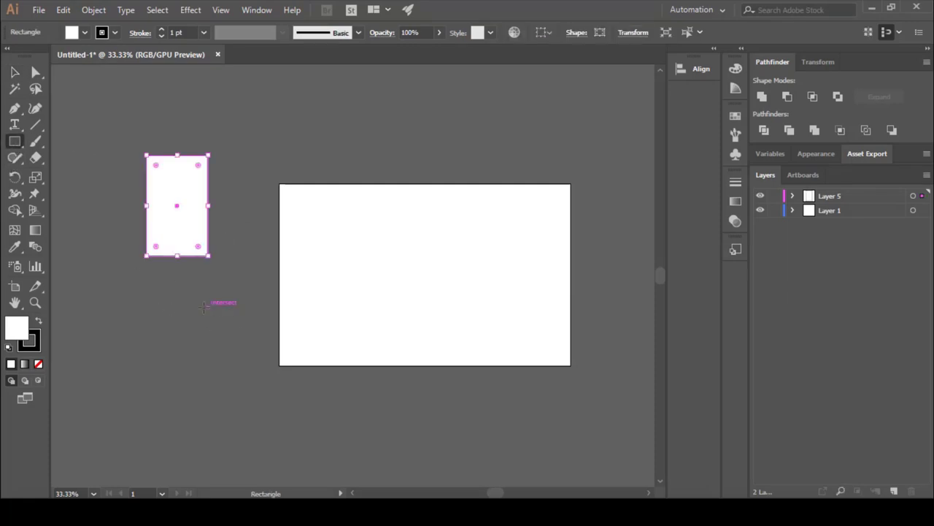
drag(210, 305, 139, 354)
drag(347, 103, 315, 140)
mouse_move(449, 100)
mouse_down()
mouse_move(349, 103)
mouse_move(429, 131)
mouse_up()
drag(539, 102, 511, 137)
drag(586, 119, 575, 168)
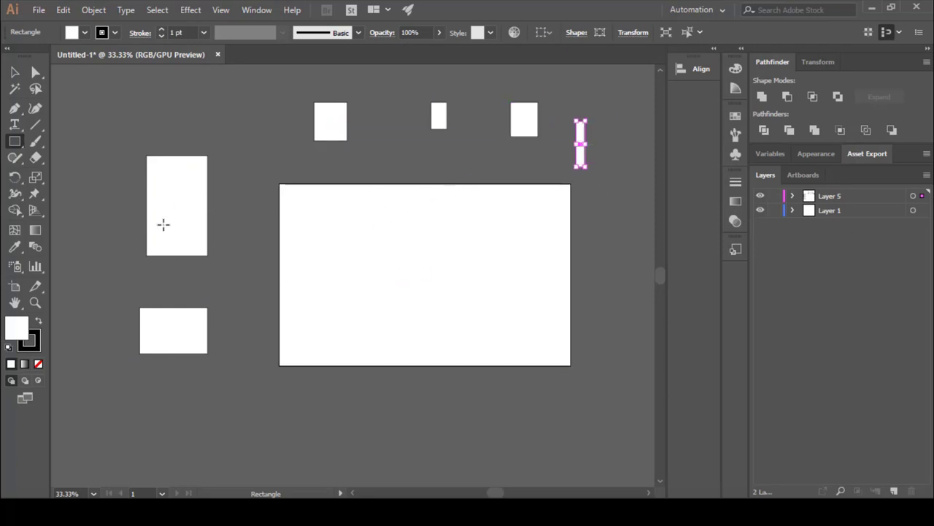
Move the tall rectangle beside the artboard onto the artboard's left part and give it a light orange fill
key(v)
drag(205, 199, 355, 229)
click(85, 32)
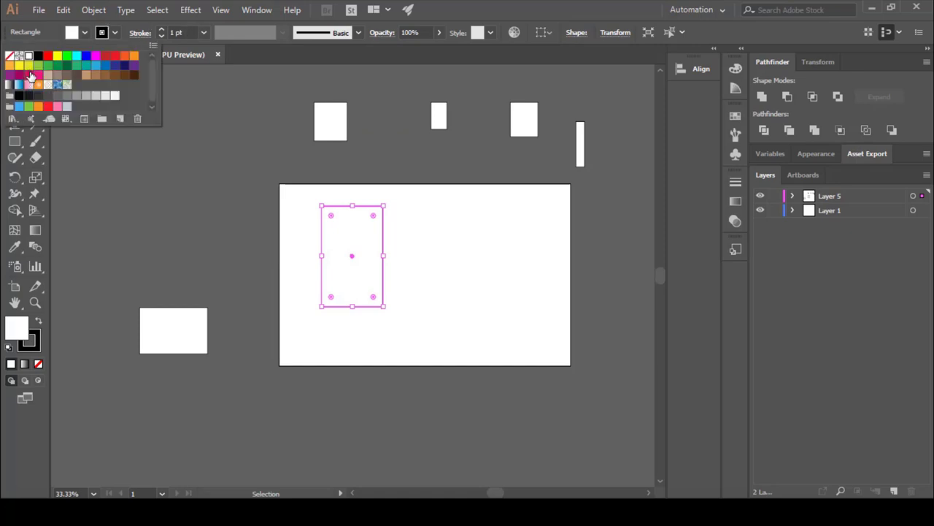
click(9, 65)
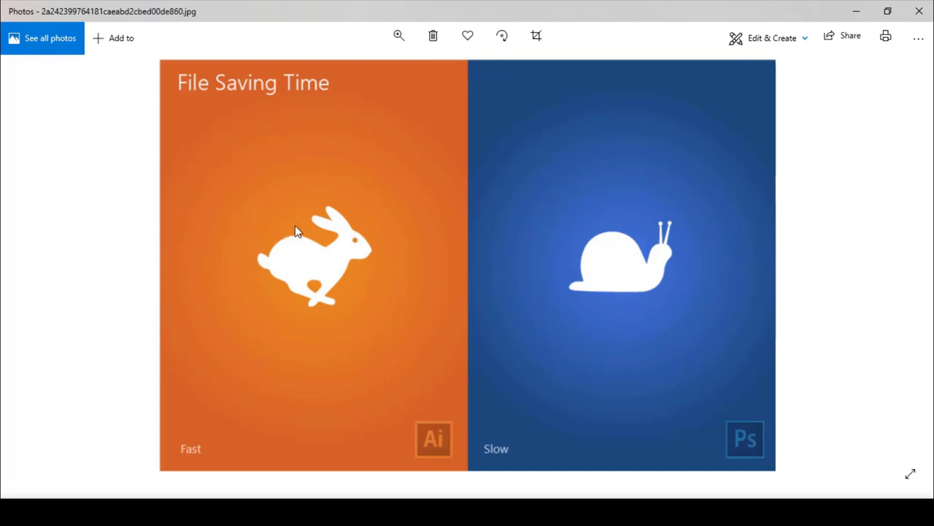
Leave the comparison images for Photoshop and close Untitled-2 and Untitled-1 without saving
click(866, 14)
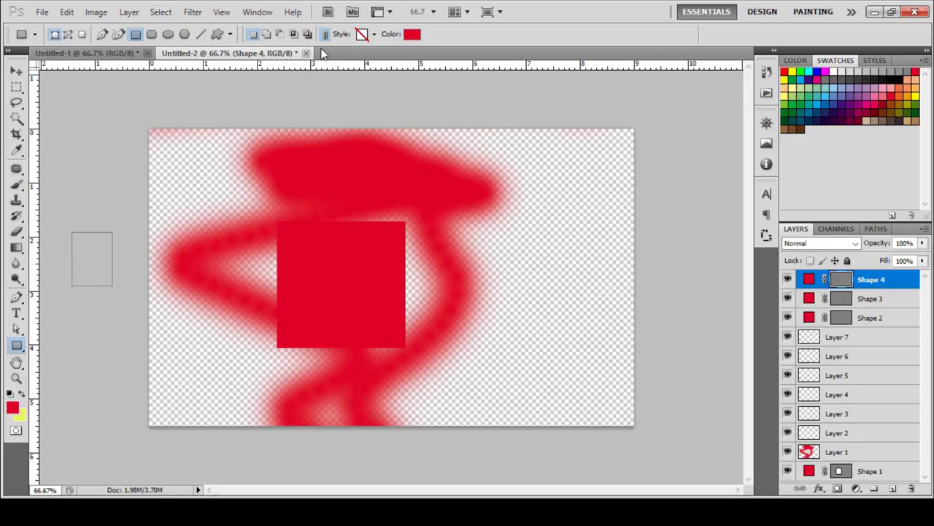
click(306, 53)
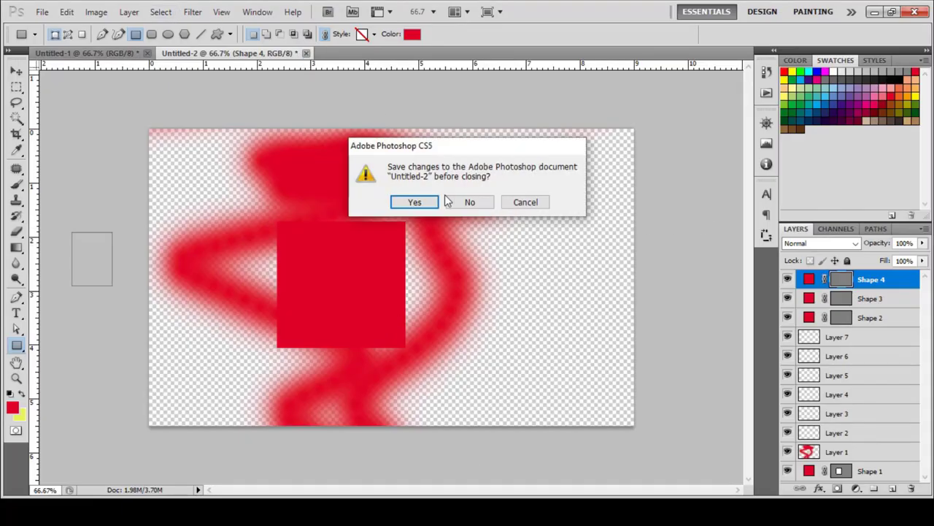
click(472, 202)
click(147, 53)
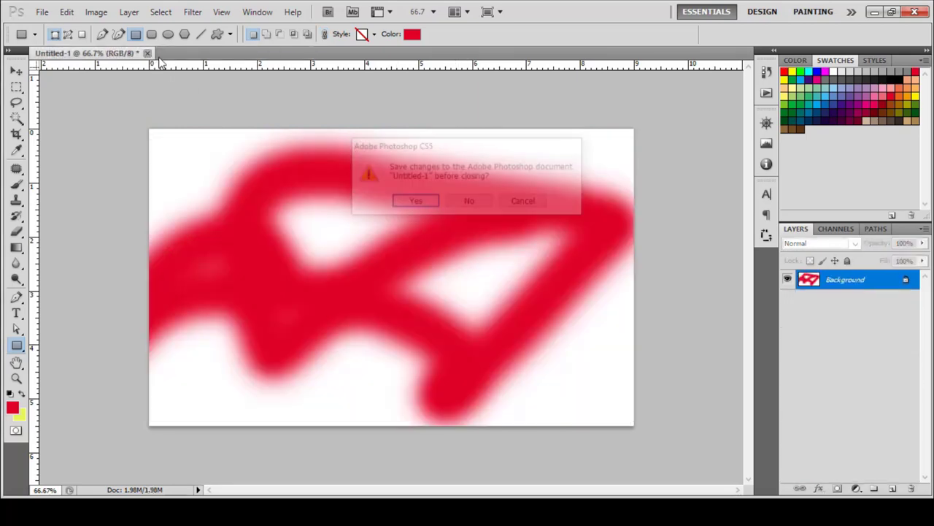
click(469, 201)
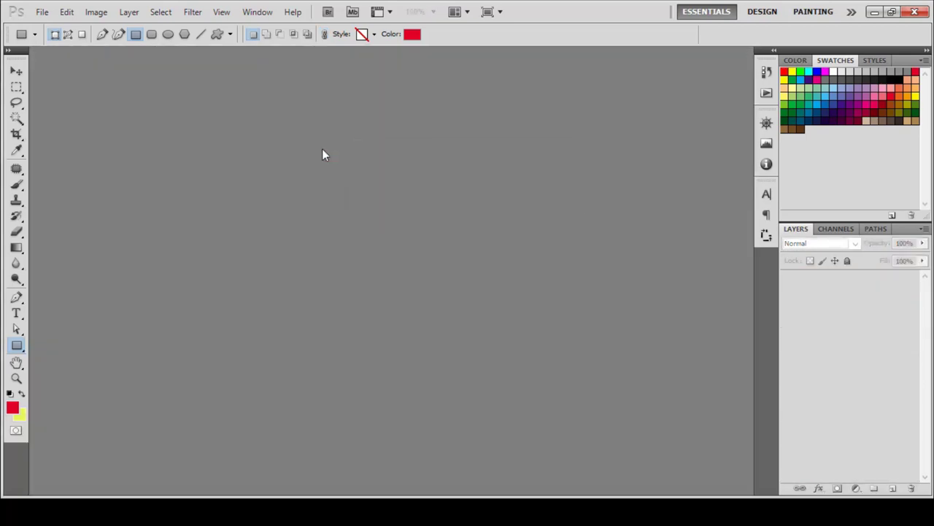
Create a new document with the default settings and add large red Arabic text in its middle in bold AlHurraTxt
key(ctrl+n)
key(Return)
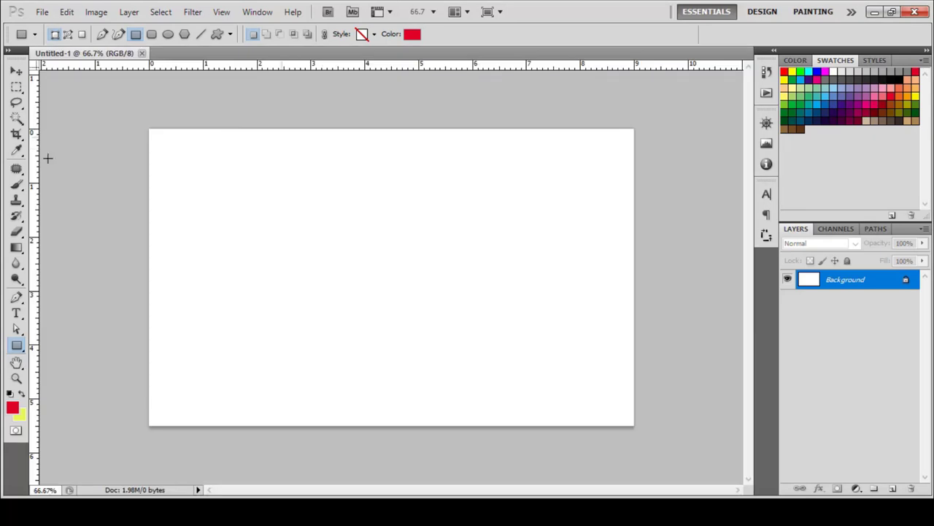
click(16, 313)
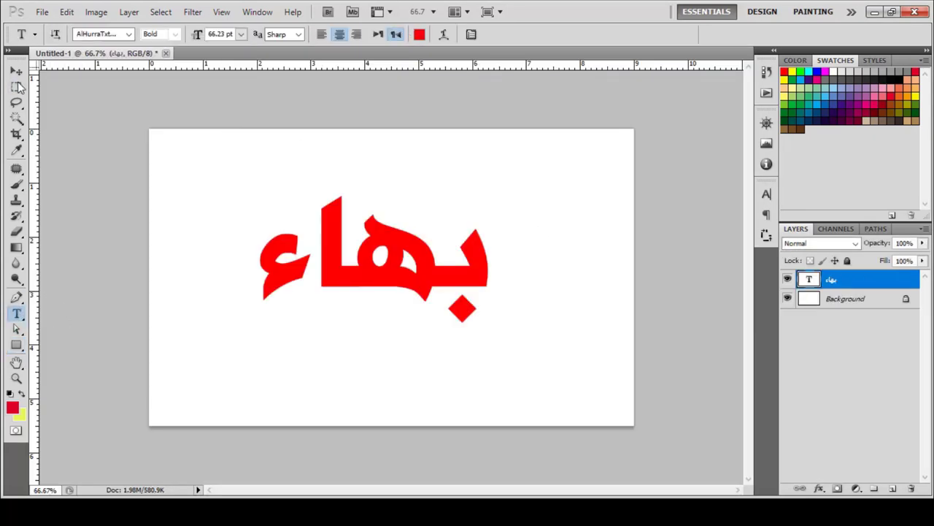
Examine the lower edges of the red text at magnifications up to 3200% for pixelation
click(16, 71)
scroll(413, 322, up, 6)
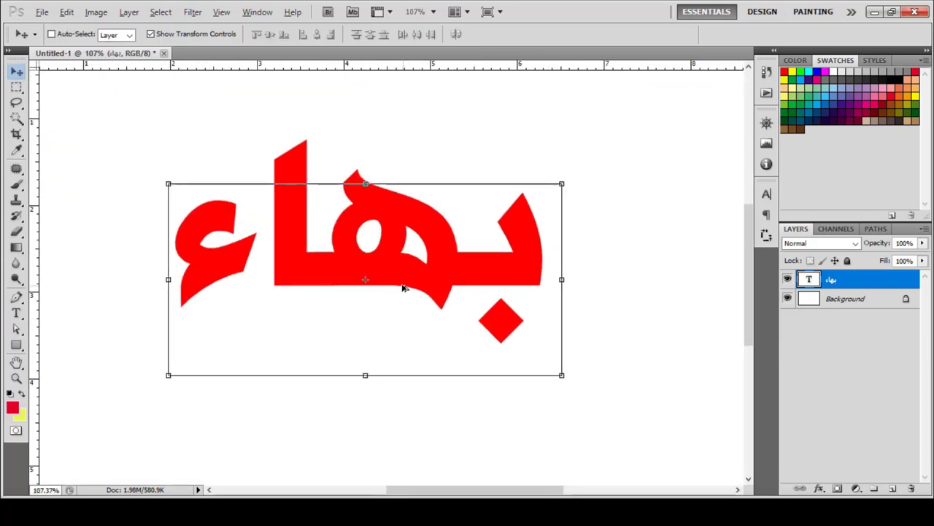
scroll(251, 276, up, 1)
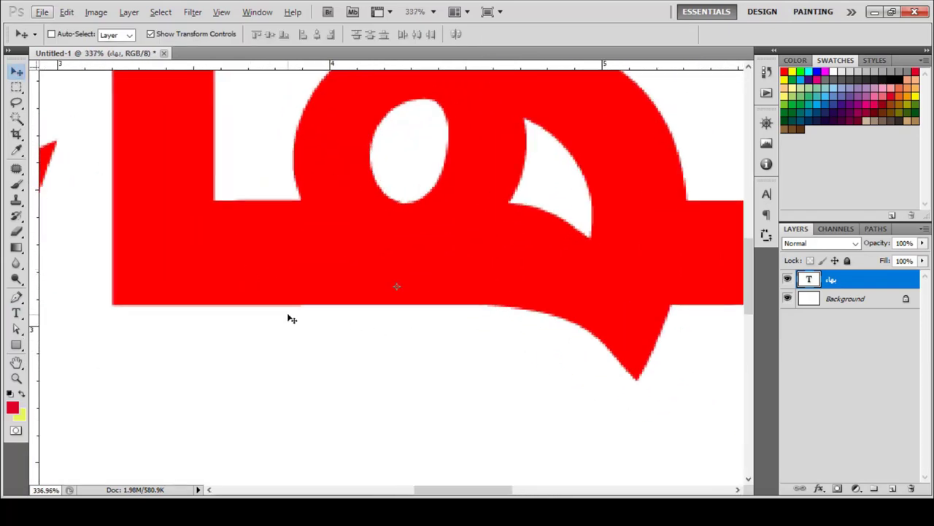
scroll(283, 308, up, 4)
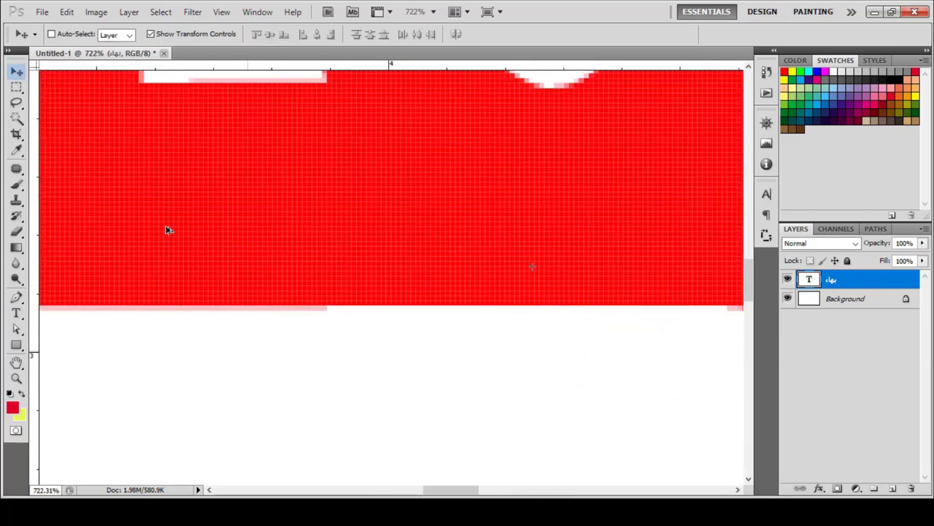
scroll(191, 321, up, 5)
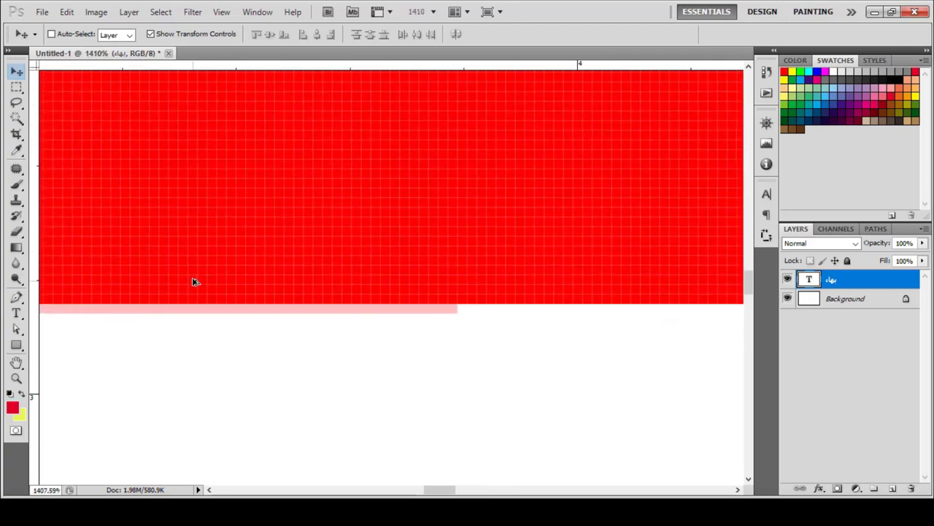
scroll(187, 304, up, 1)
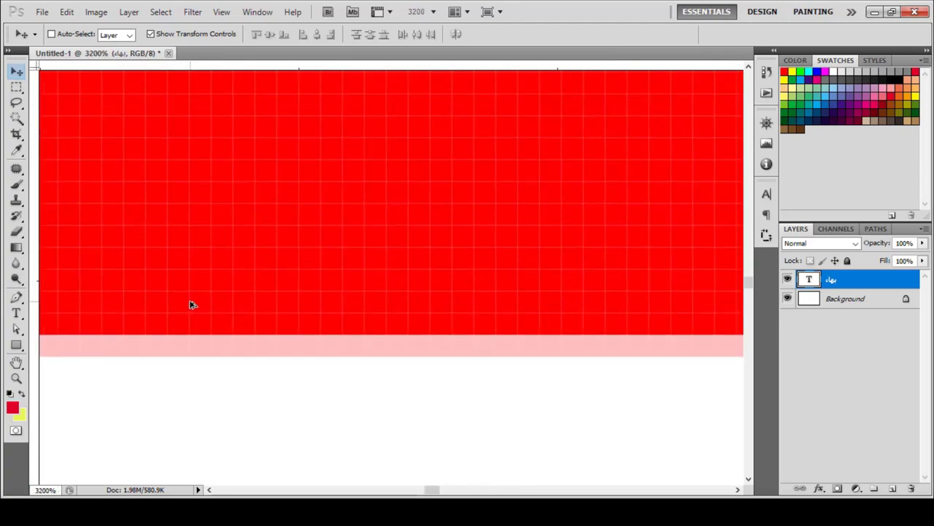
scroll(192, 304, down, 7)
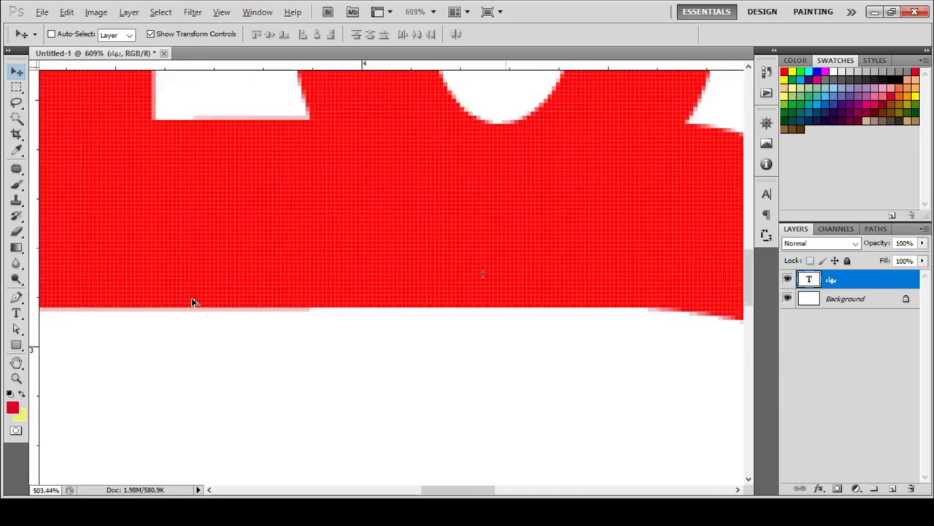
scroll(192, 304, down, 1)
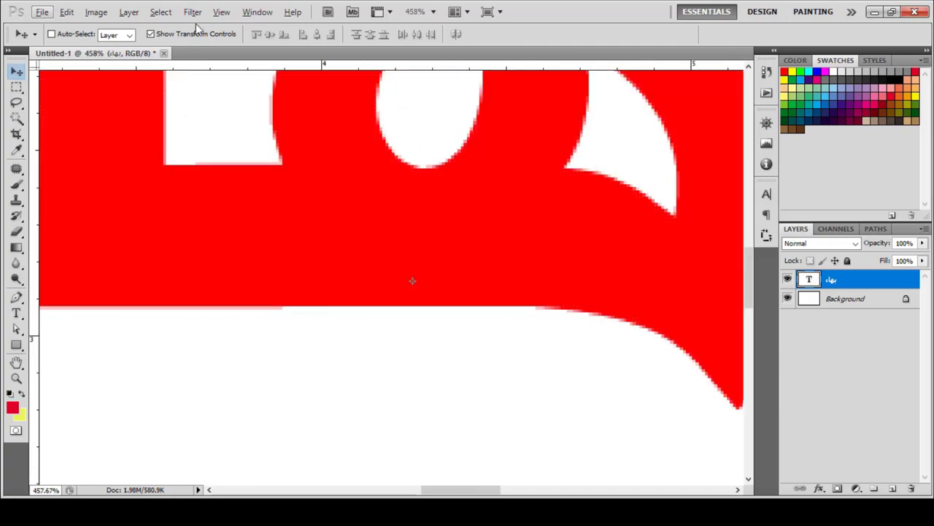
Resample the image to a resolution of 600 pixels/inch
click(95, 13)
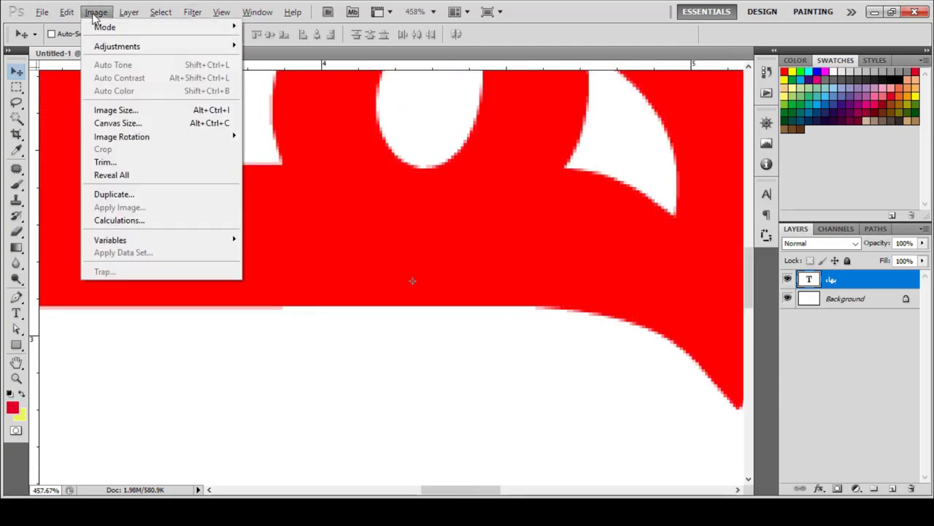
click(120, 110)
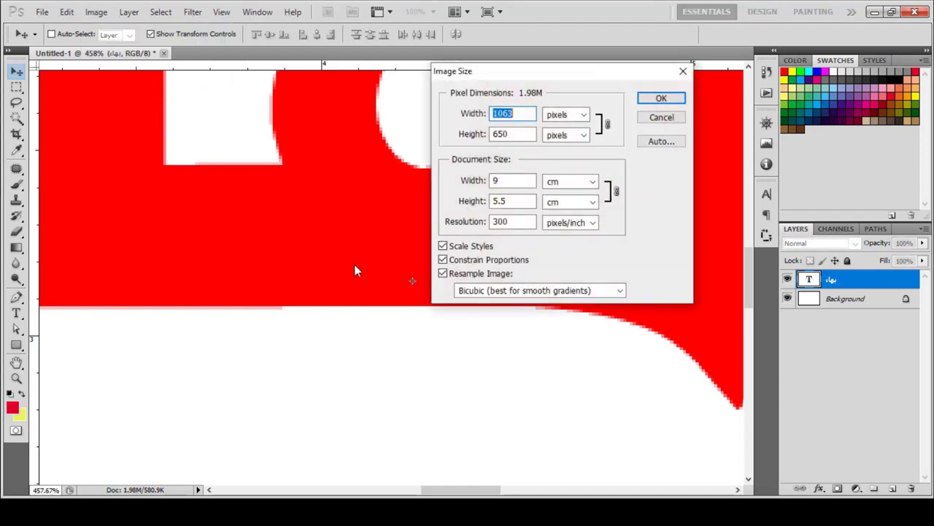
drag(529, 222, 470, 223)
text(3)
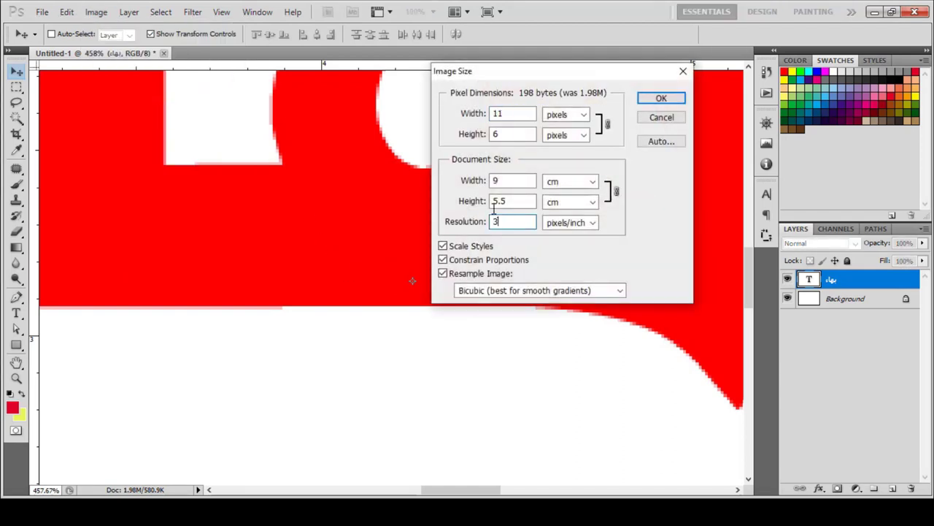
key(BackSpace)
text(600)
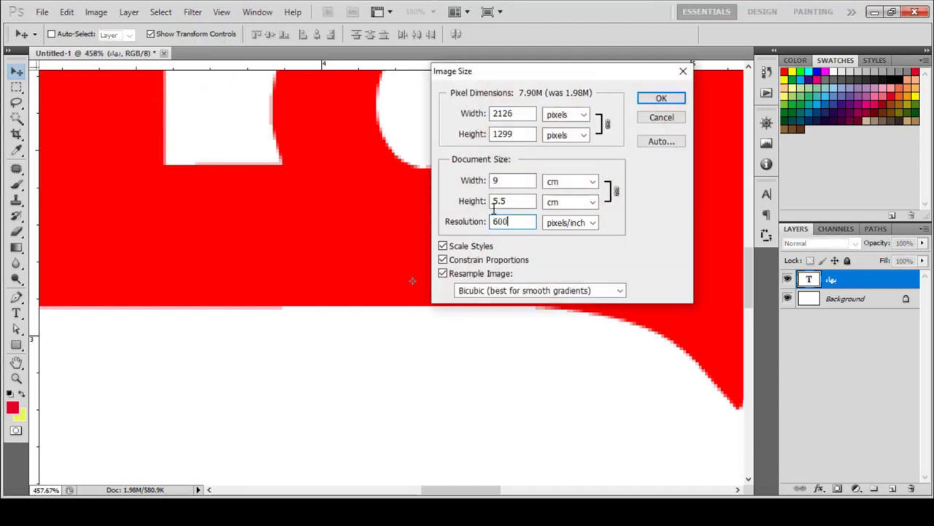
click(661, 103)
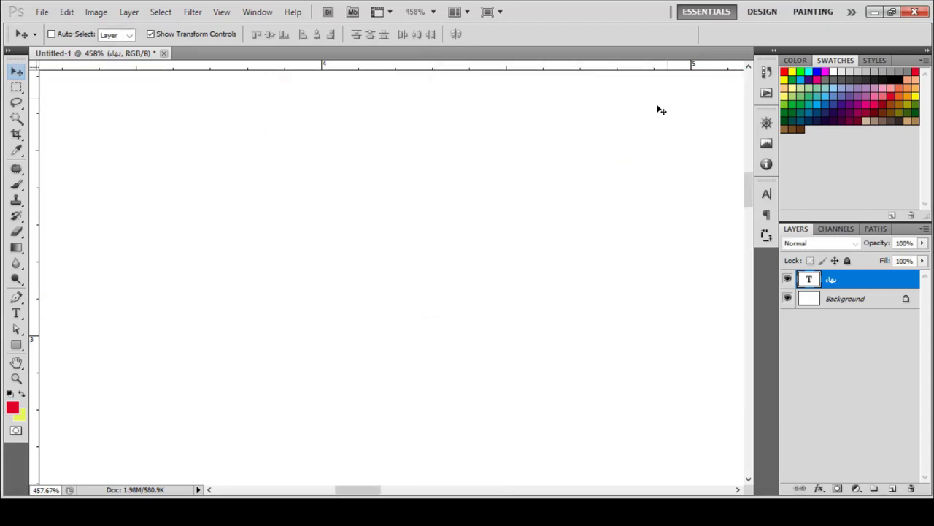
Check the text's edges up close and resample the image to a resolution of 1000 pixels/inch
scroll(481, 247, down, 6)
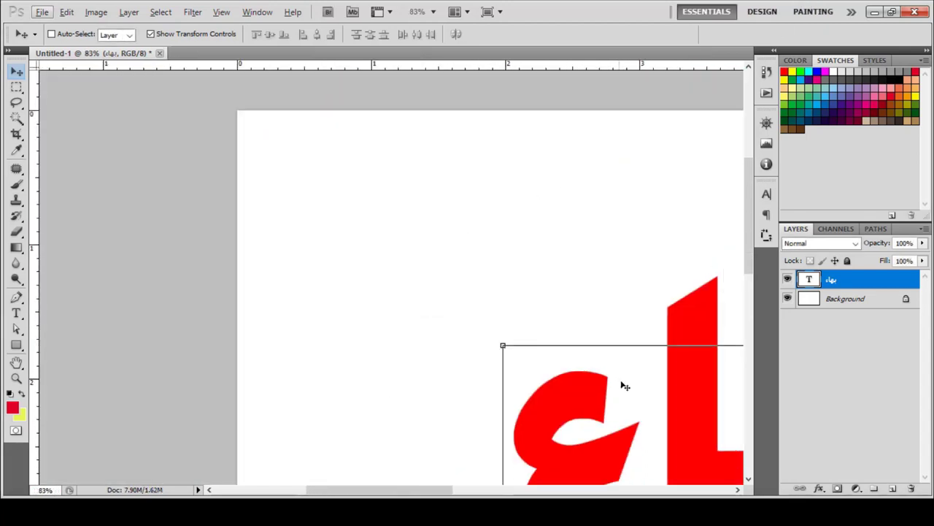
scroll(673, 410, down, 1)
scroll(554, 395, up, 8)
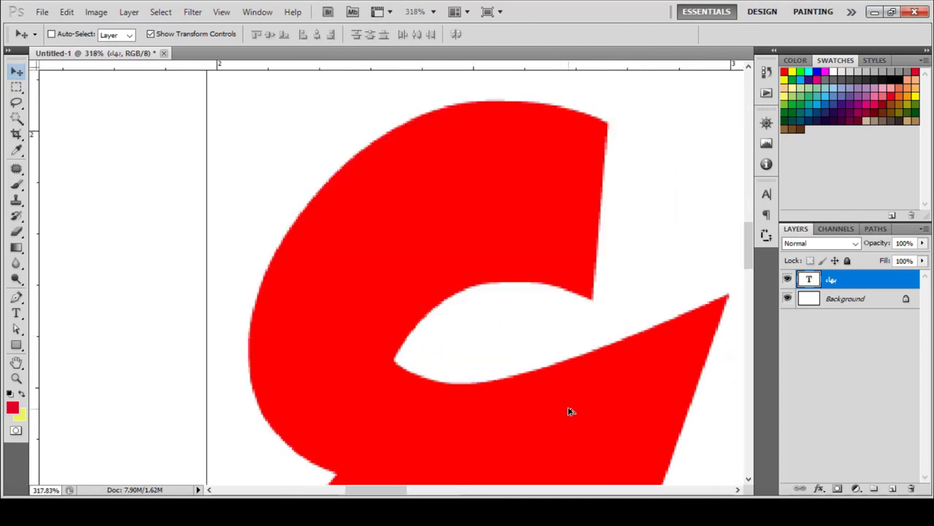
scroll(567, 387, up, 4)
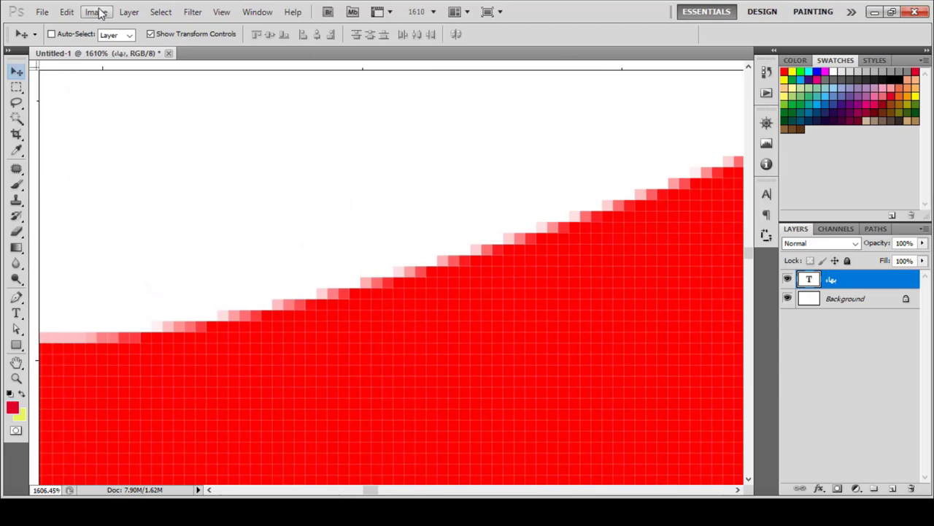
click(95, 13)
click(117, 111)
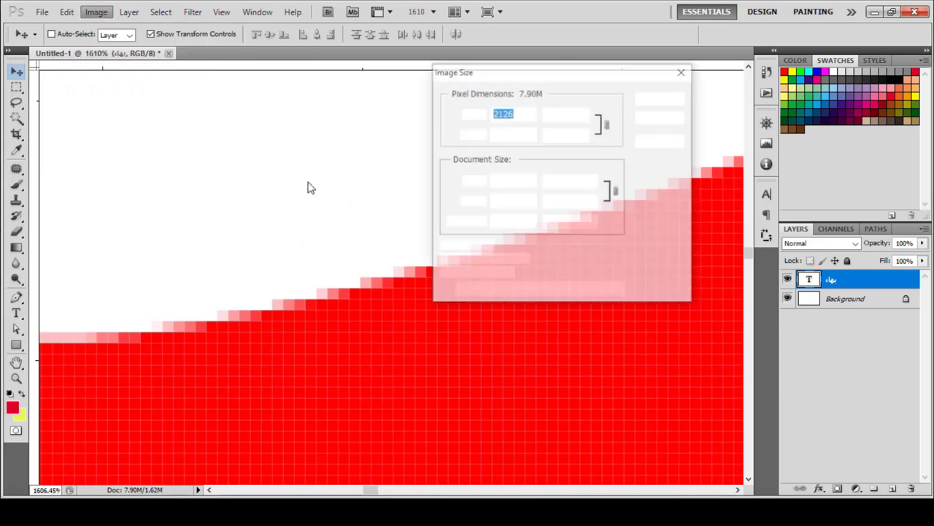
double_click(504, 221)
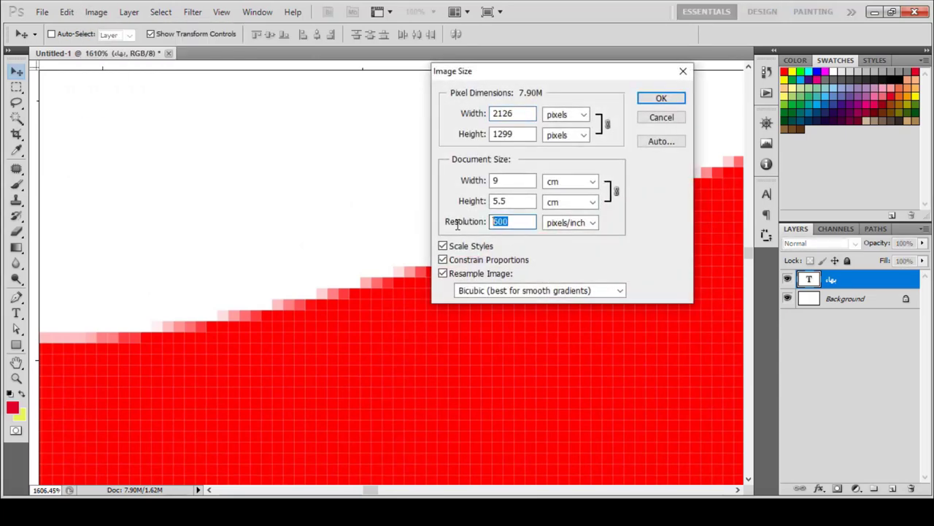
text(1000)
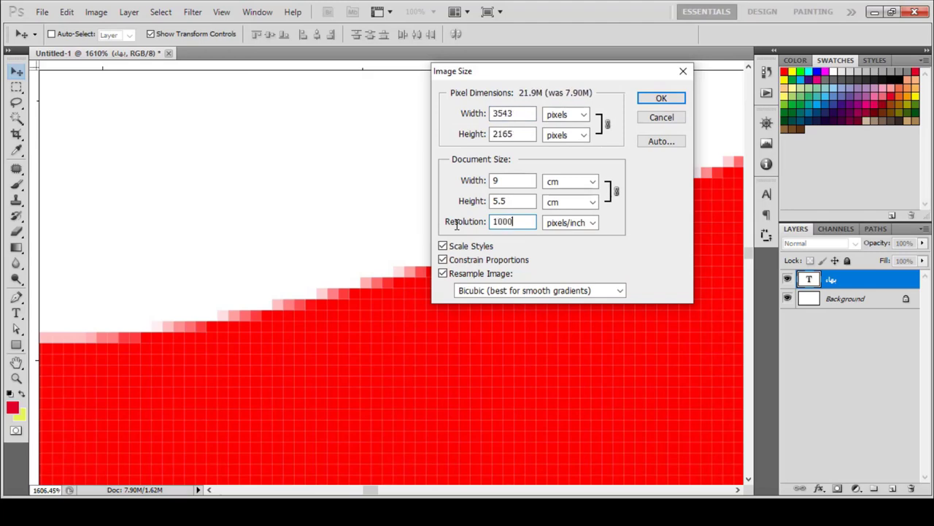
click(659, 97)
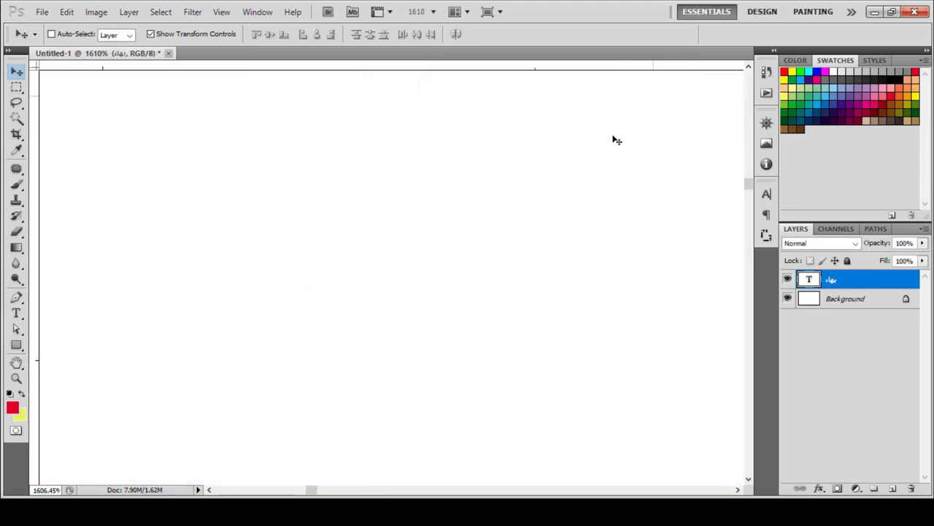
Resample the image to a resolution of 2000 pixels/inch
key(ctrl+0)
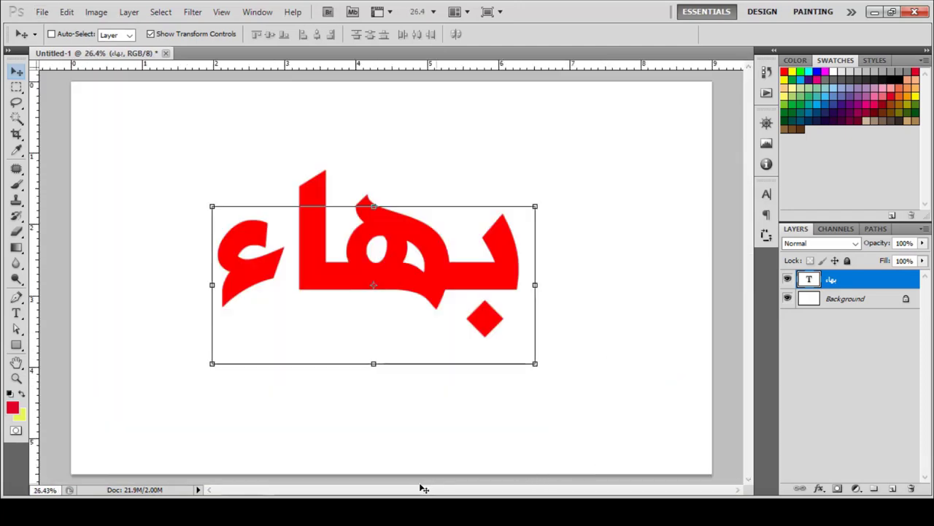
scroll(391, 275, up, 10)
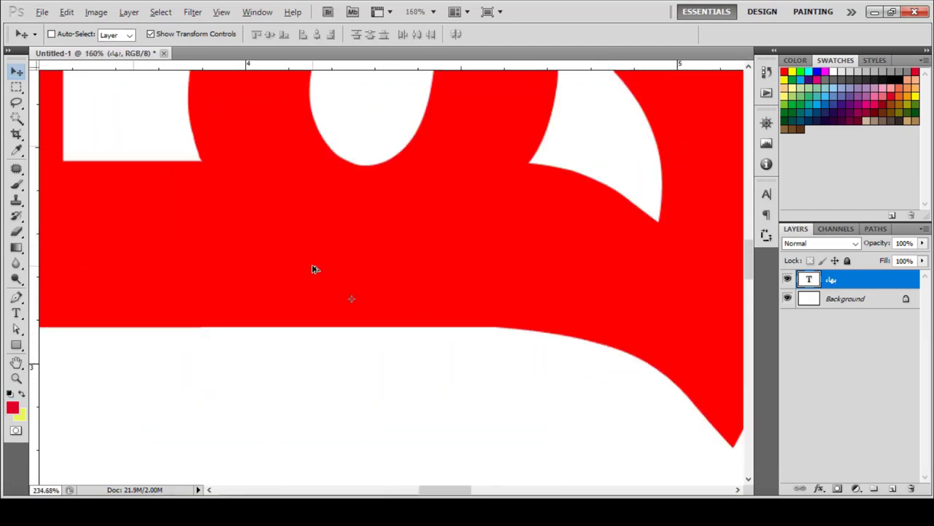
scroll(336, 220, up, 3)
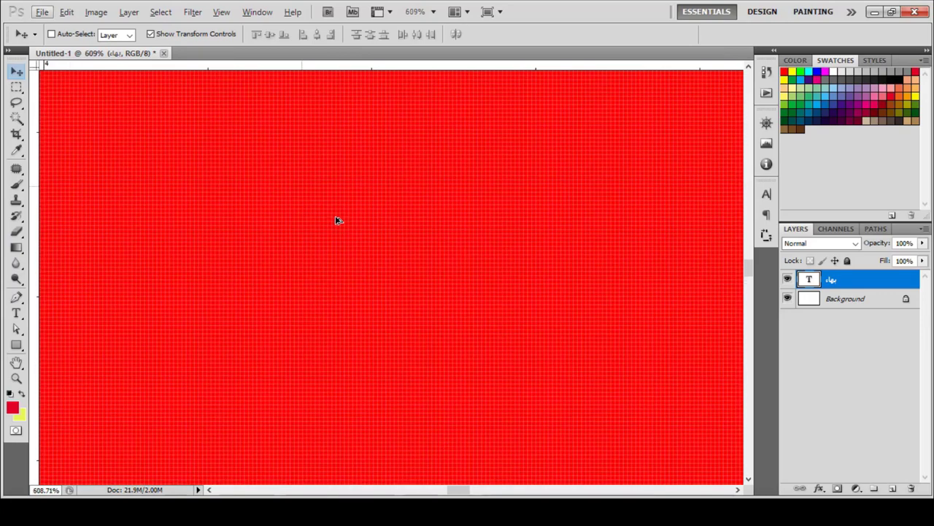
key(alt+i)
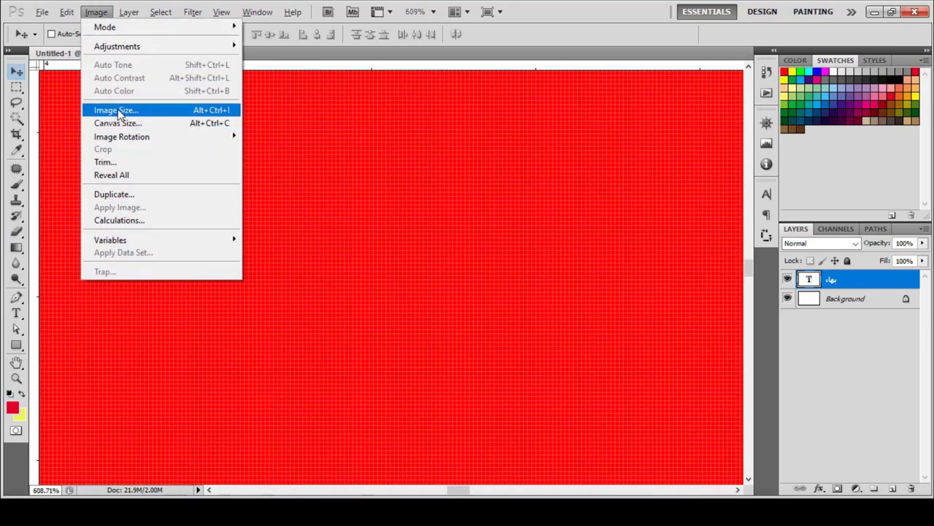
click(137, 111)
click(535, 222)
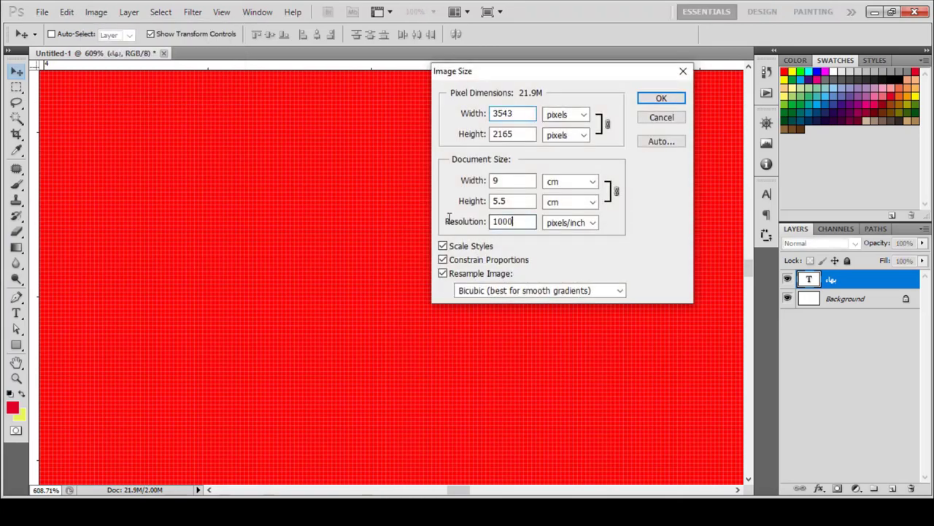
drag(511, 222, 475, 208)
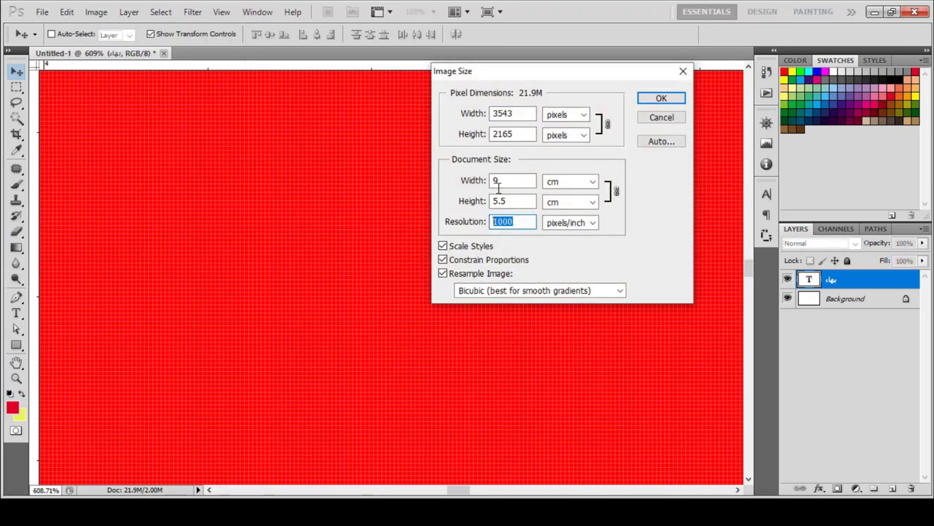
text(2000)
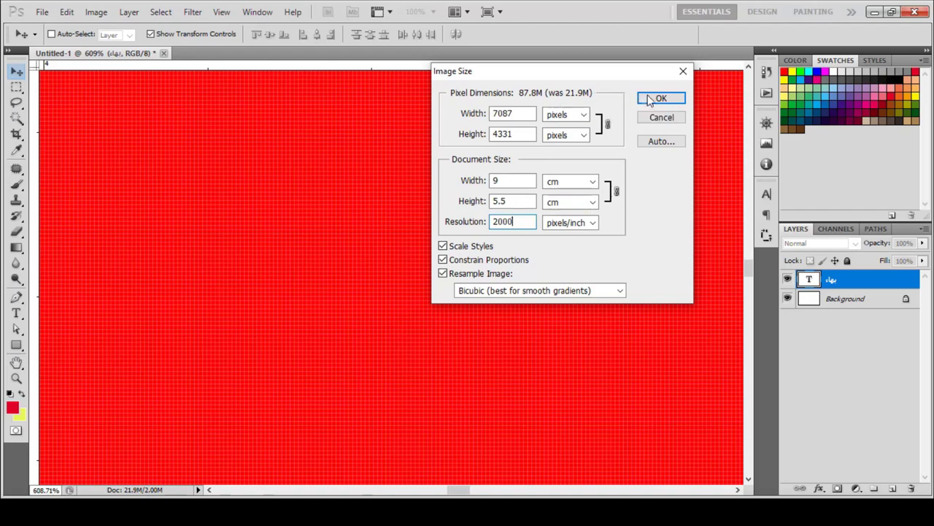
click(651, 99)
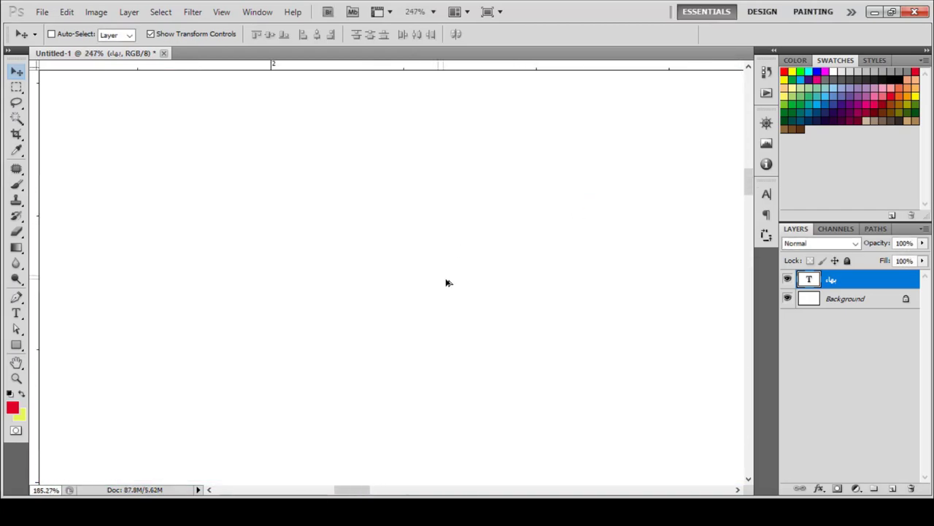
Examine the edges of the red letters at several magnifications for pixelation at the new resolution
scroll(446, 283, down, 3)
scroll(522, 294, down, 5)
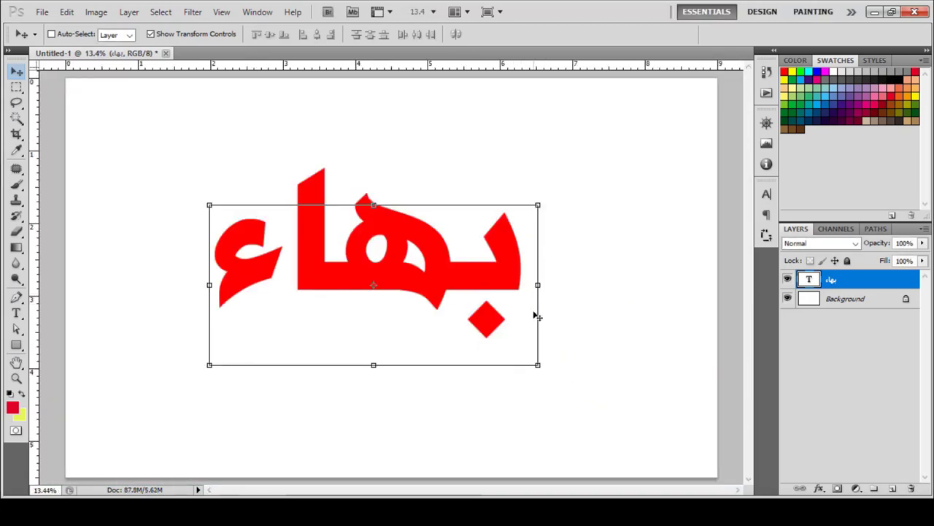
scroll(405, 305, up, 5)
scroll(405, 305, up, 1)
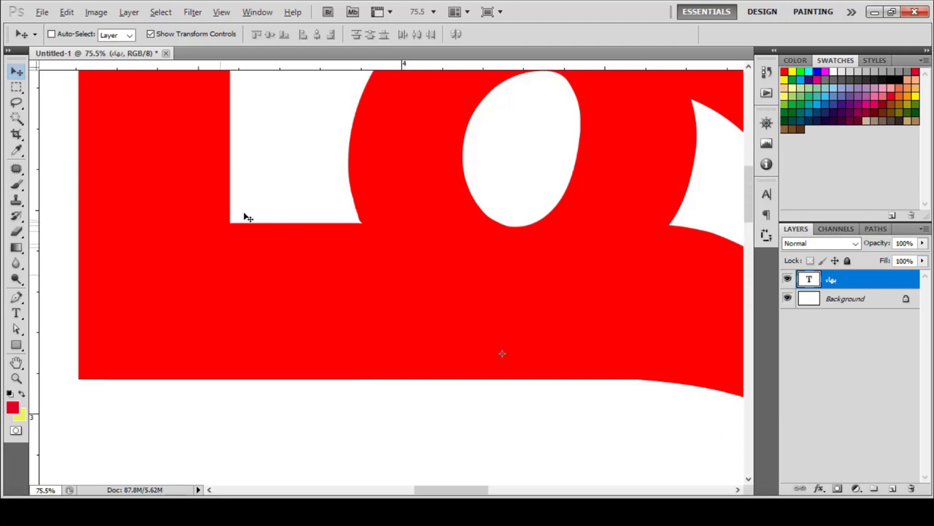
scroll(233, 223, up, 2)
scroll(297, 260, down, 3)
scroll(315, 280, up, 3)
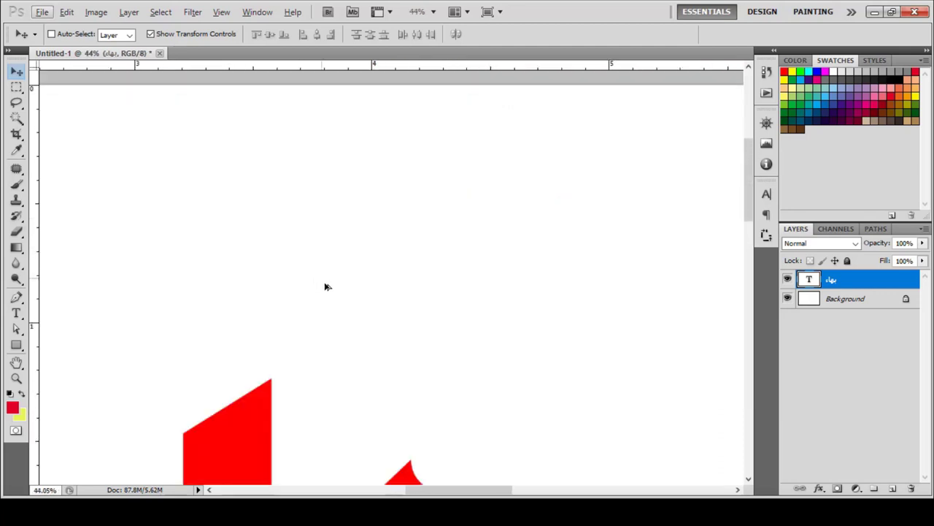
scroll(326, 322, down, 1)
scroll(334, 323, up, 3)
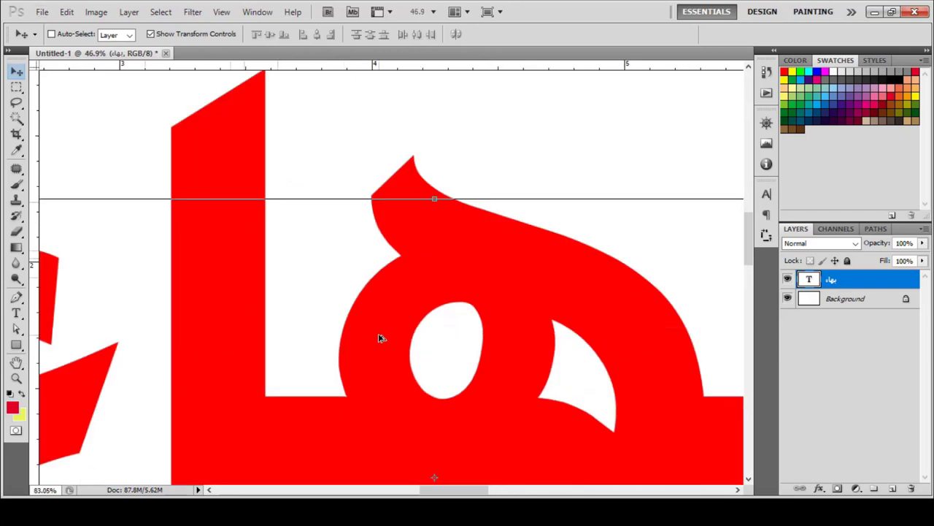
Close the untitled Photoshop document without saving its changes
click(167, 54)
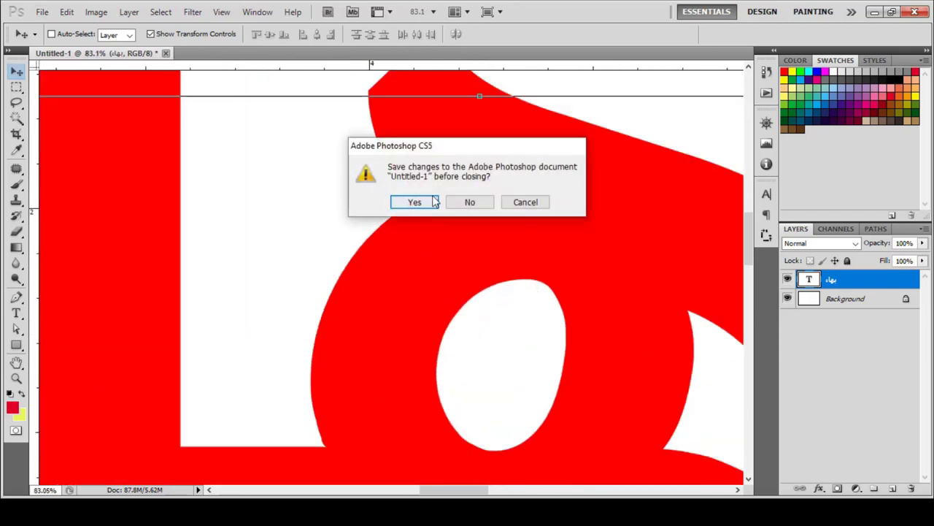
click(470, 204)
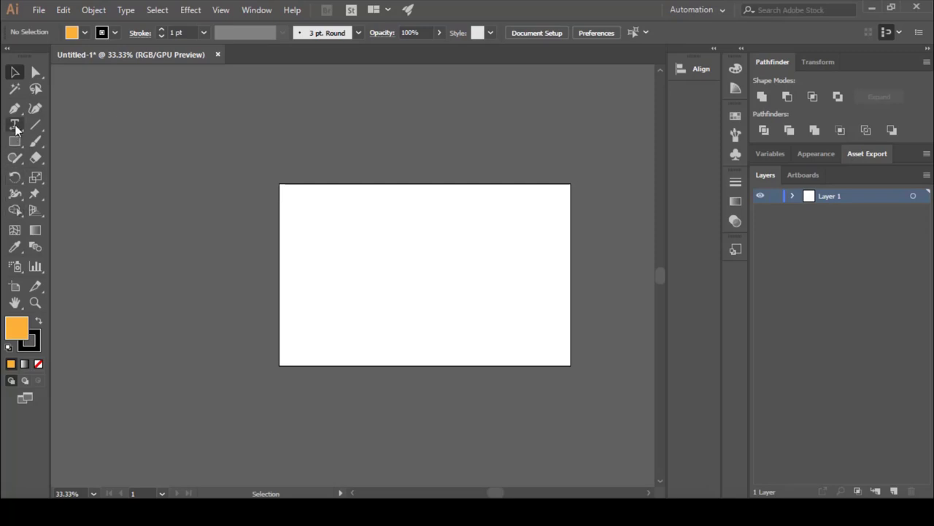
Switch to Illustrator and paste the Arabic word as right-to-left text in the middle of the artboard
click(14, 125)
click(504, 253)
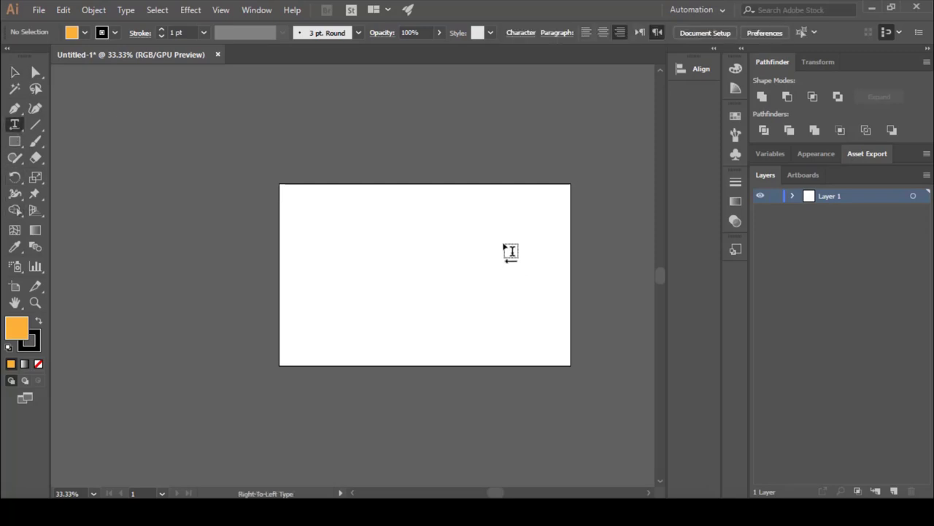
key(ctrl+v)
key(Escape)
Fill the whole Arabic word with red and deselect it
double_click(467, 289)
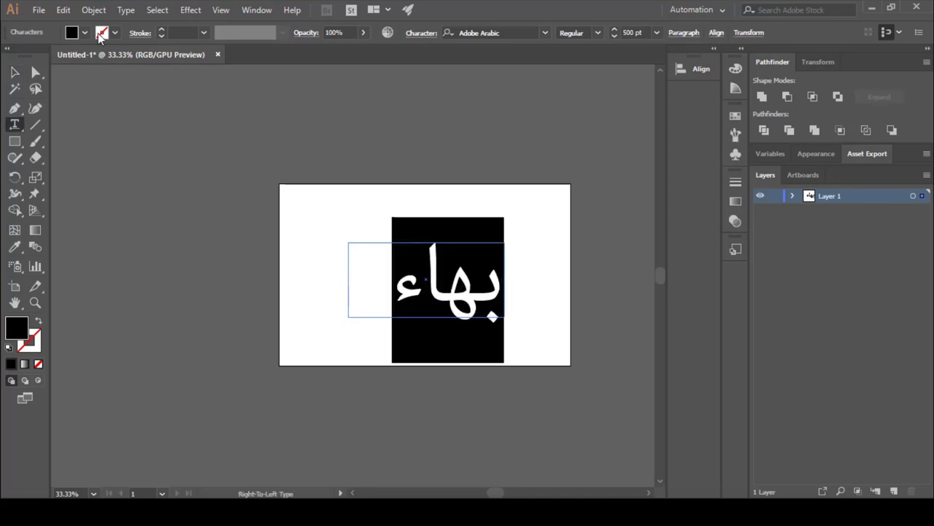
click(85, 33)
click(47, 56)
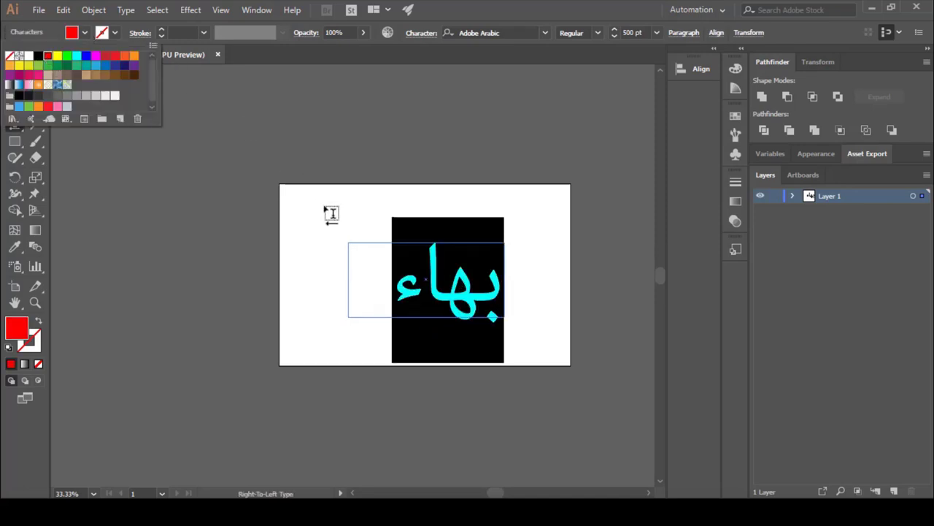
key(Escape)
key(Escape)
click(317, 200)
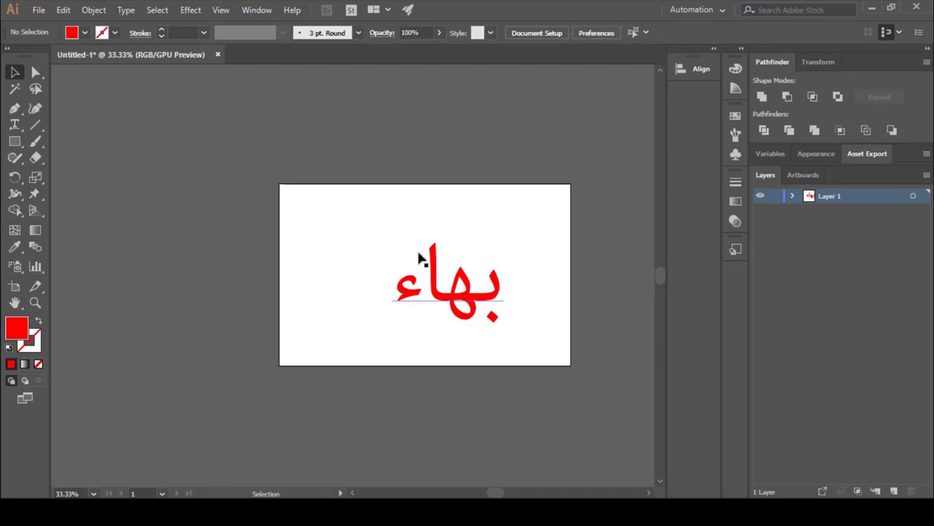
Examine the edges of the red Arabic letters at magnifications up to 17000% for pixelation
scroll(421, 254, up, 8)
scroll(489, 412, up, 8)
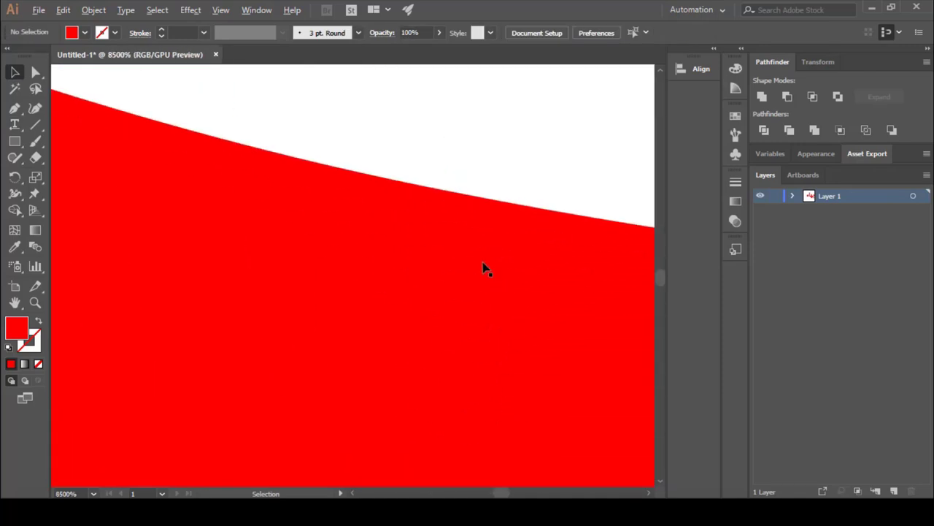
scroll(484, 267, up, 2)
scroll(482, 267, down, 4)
scroll(503, 216, up, 5)
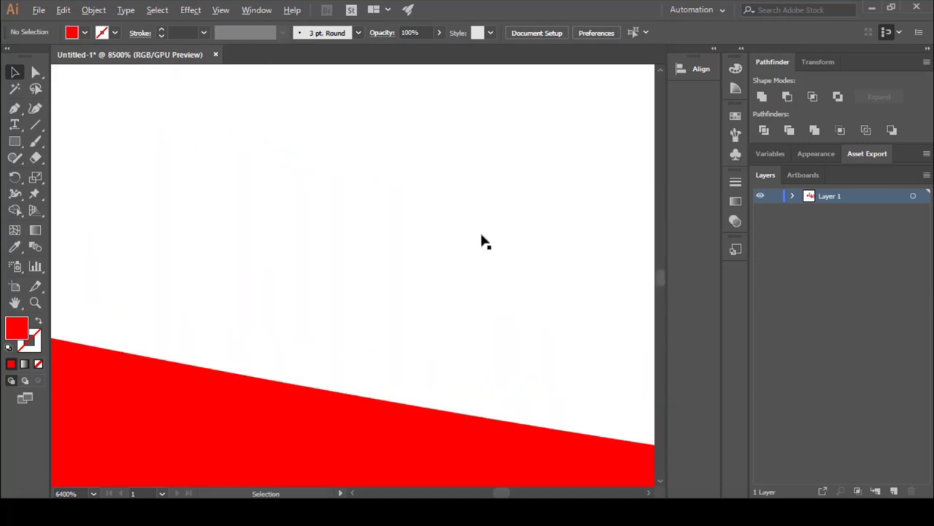
scroll(429, 272, down, 3)
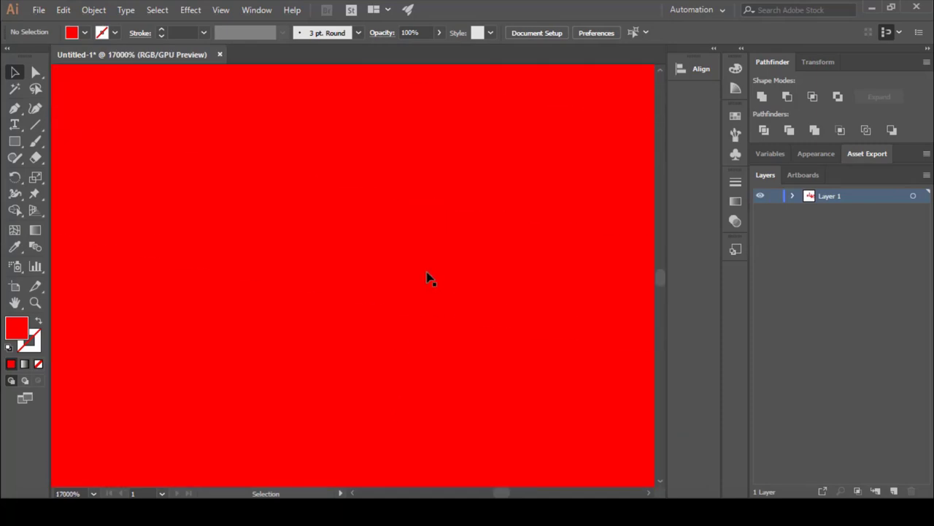
scroll(398, 296, down, 10)
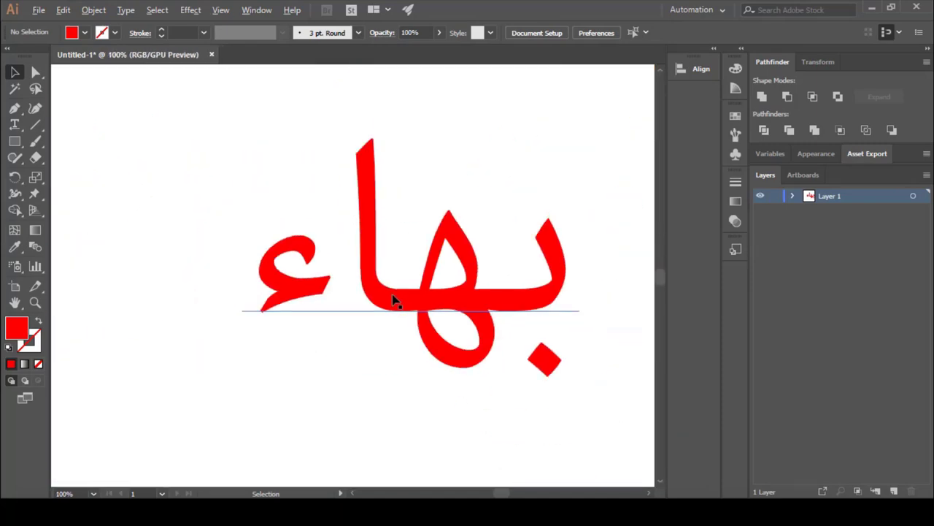
scroll(423, 302, up, 1)
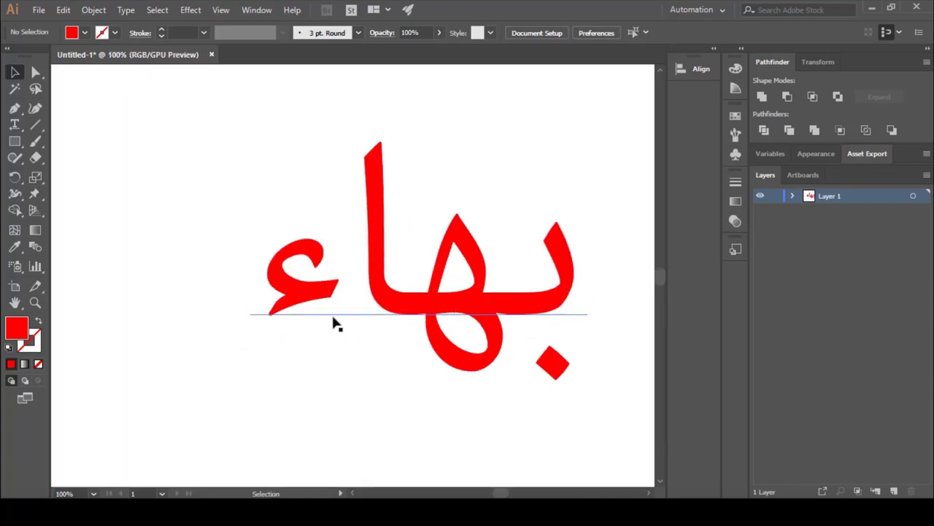
scroll(436, 287, up, 5)
scroll(471, 317, down, 3)
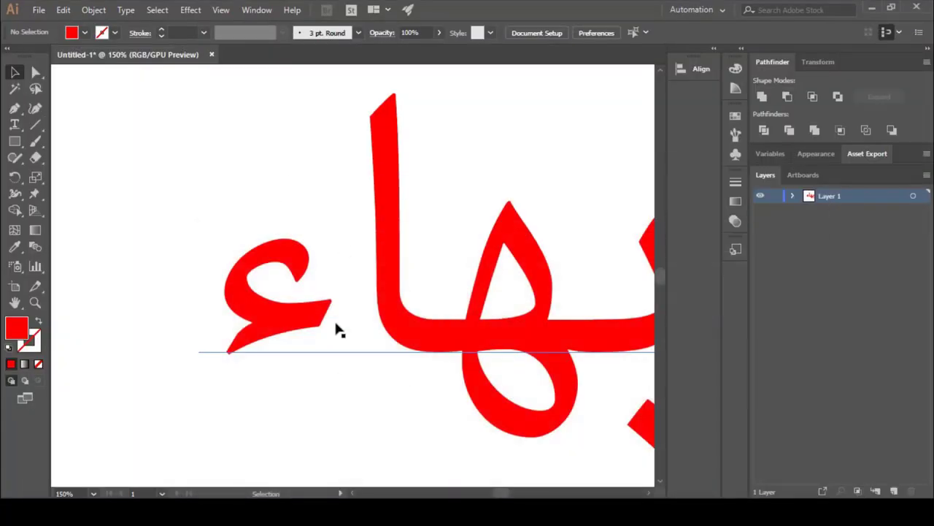
scroll(478, 336, up, 3)
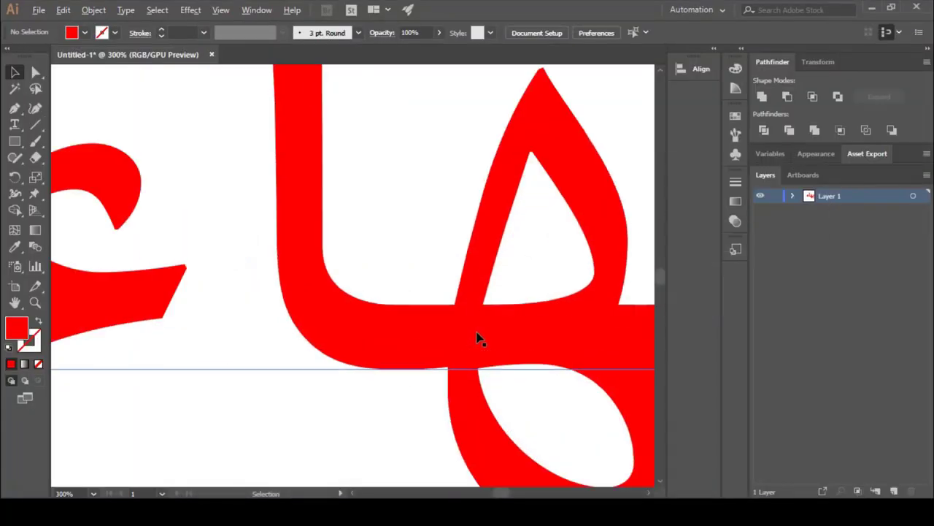
scroll(471, 329, down, 6)
drag(480, 259, 377, 211)
scroll(326, 378, up, 2)
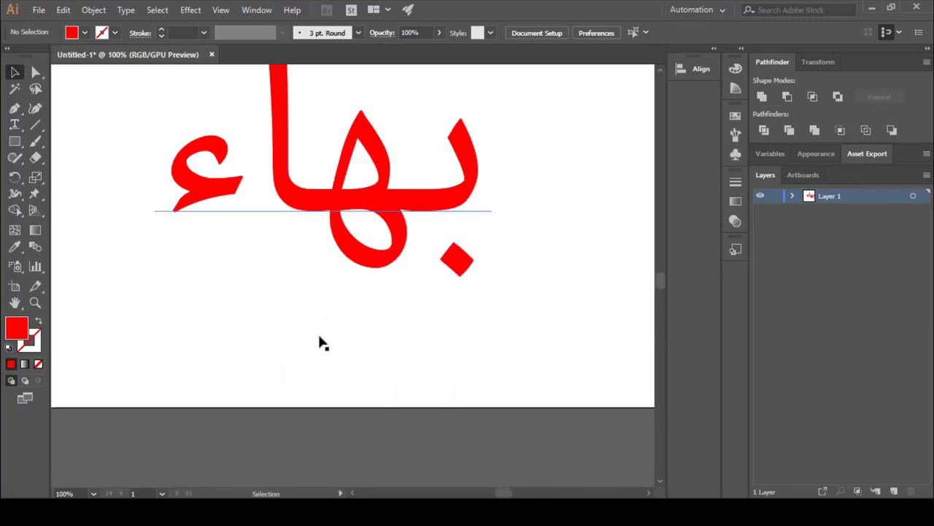